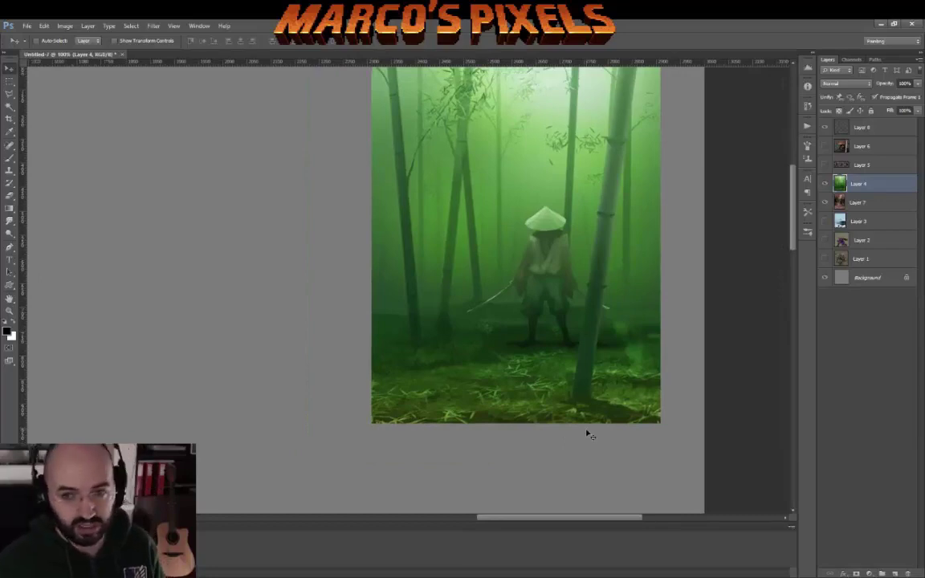
Turn on the hidden reference layers, including the snow scene, crouching ninja, row of three samurai sprites and hat-wearing swordsman portrait.
{"action": "scroll", "coordinate": [651, 355], "scroll_direction": "down", "scroll_amount": 5}
{"action": "scroll", "coordinate": [608, 372], "scroll_direction": "left", "scroll_amount": 5}
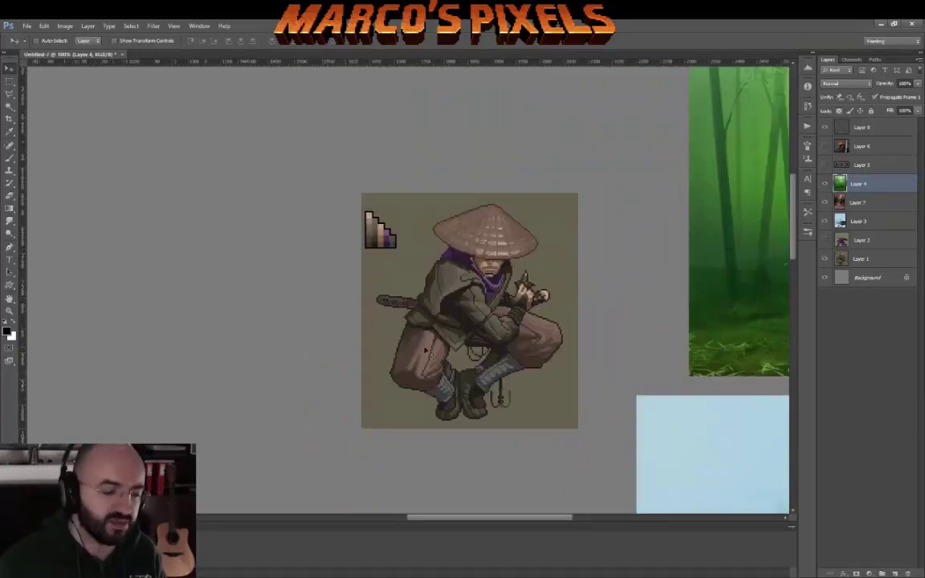
{"action": "scroll", "coordinate": [424, 349], "scroll_direction": "down", "scroll_amount": 10}
{"action": "scroll", "coordinate": [564, 354], "scroll_direction": "up", "scroll_amount": 10}
{"action": "left_click", "coordinate": [825, 169]}
{"action": "scroll", "coordinate": [496, 475], "scroll_direction": "down", "scroll_amount": 5}
{"action": "scroll", "coordinate": [496, 474], "scroll_direction": "left", "scroll_amount": 3}
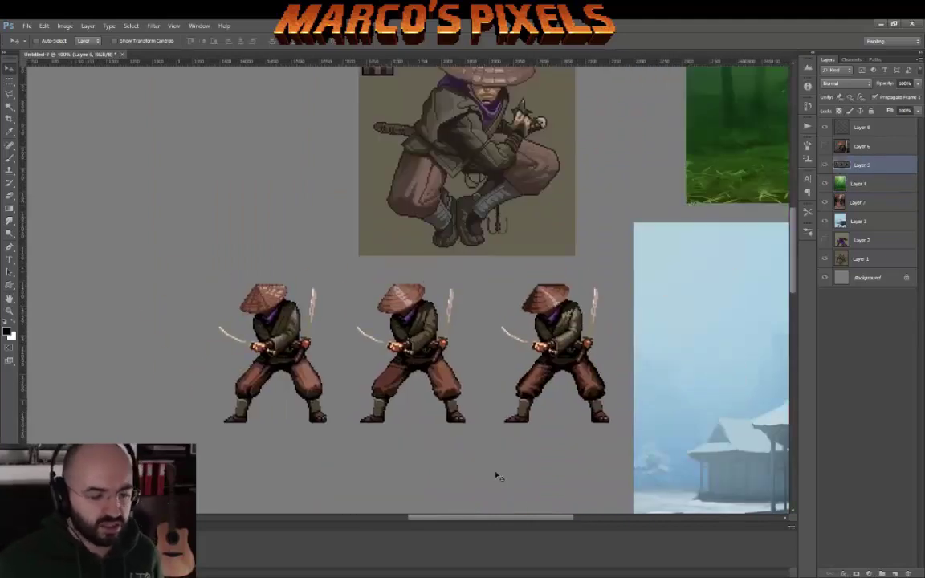
{"action": "key", "text": "m"}
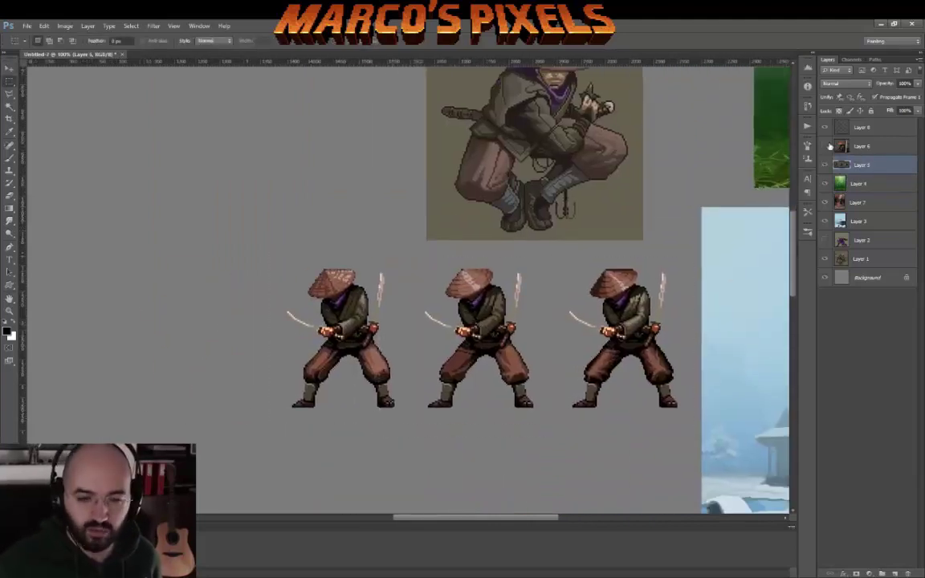
{"action": "scroll", "coordinate": [612, 317], "scroll_direction": "up", "scroll_amount": 5}
{"action": "scroll", "coordinate": [612, 317], "scroll_direction": "left", "scroll_amount": 1}
Sample the purple of the portrait's scarf and add an empty layer above the portrait, undoing the test brush stroke.
{"action": "key", "text": "b"}
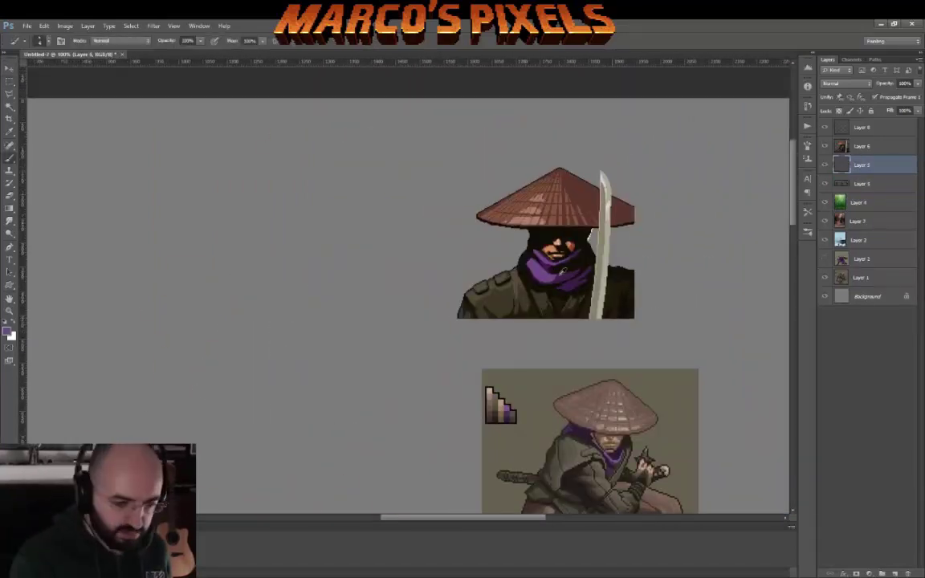
{"action": "left_click", "coordinate": [555, 265], "text": "alt"}
{"action": "key", "text": "ctrl+shift+alt+n"}
{"action": "mouse_move", "coordinate": [479, 215]}
{"action": "left_mouse_down"}
{"action": "mouse_move", "coordinate": [562, 163]}
{"action": "mouse_move", "coordinate": [643, 215]}
{"action": "left_mouse_up"}
{"action": "key", "text": "ctrl+alt+z"}
{"action": "key", "text": "ctrl+alt+z"}
{"action": "key", "text": "ctrl+alt+z"}
{"action": "key", "text": "ctrl+alt+z"}
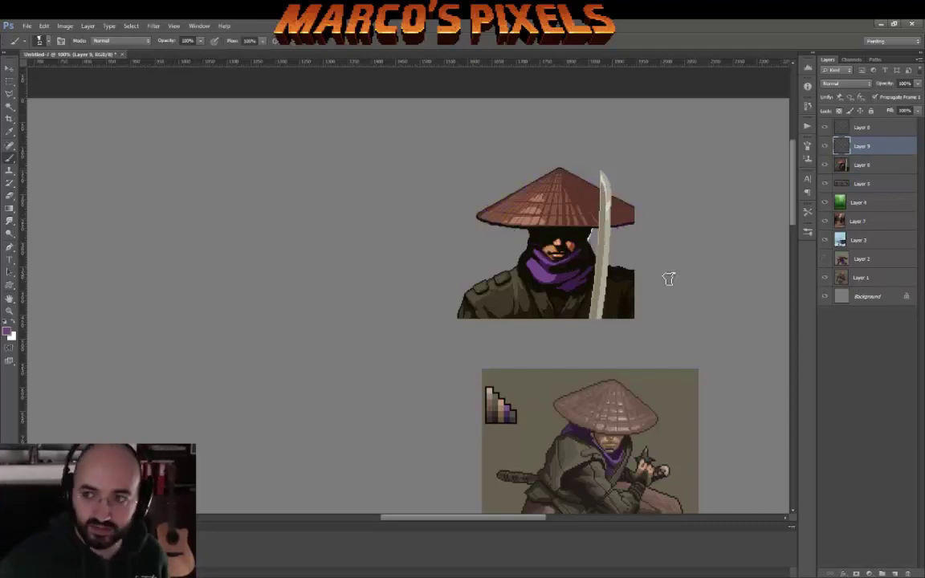
Show the reference of the kneeling sprite with the purple tunic and red scarf.
{"action": "key", "text": "v"}
{"action": "scroll", "coordinate": [609, 414], "scroll_direction": "down", "scroll_amount": 10}
{"action": "scroll", "coordinate": [647, 360], "scroll_direction": "right", "scroll_amount": 2}
{"action": "left_click", "coordinate": [646, 359]}
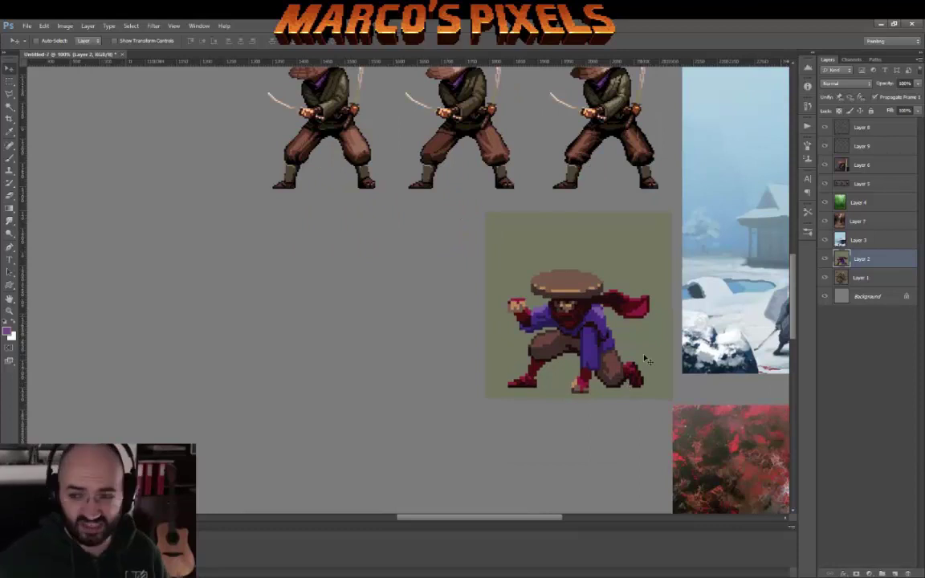
Move the row of three samurai sprites sideways so it starts directly under the crouching ninja image.
{"action": "scroll", "coordinate": [647, 360], "scroll_direction": "up", "scroll_amount": 3}
{"action": "key", "text": "ctrl+minus"}
{"action": "key", "text": "ctrl+minus"}
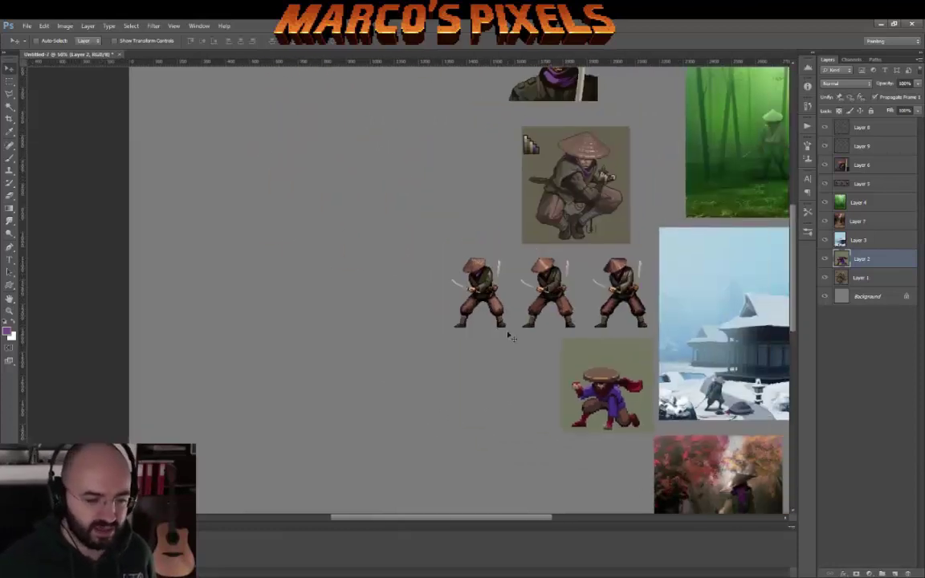
{"action": "left_click_drag", "start_coordinate": [506, 330], "coordinate": [575, 321]}
{"action": "left_click_drag", "start_coordinate": [547, 386], "coordinate": [596, 356]}
{"action": "scroll", "coordinate": [597, 355], "scroll_direction": "up", "scroll_amount": 2}
On Layer 9, circle the first samurai sprite in black and sketch a figure's head, torso and thighs on the empty canvas.
{"action": "key", "text": "b"}
{"action": "key", "text": "alt+]"}
{"action": "key", "text": "alt+]"}
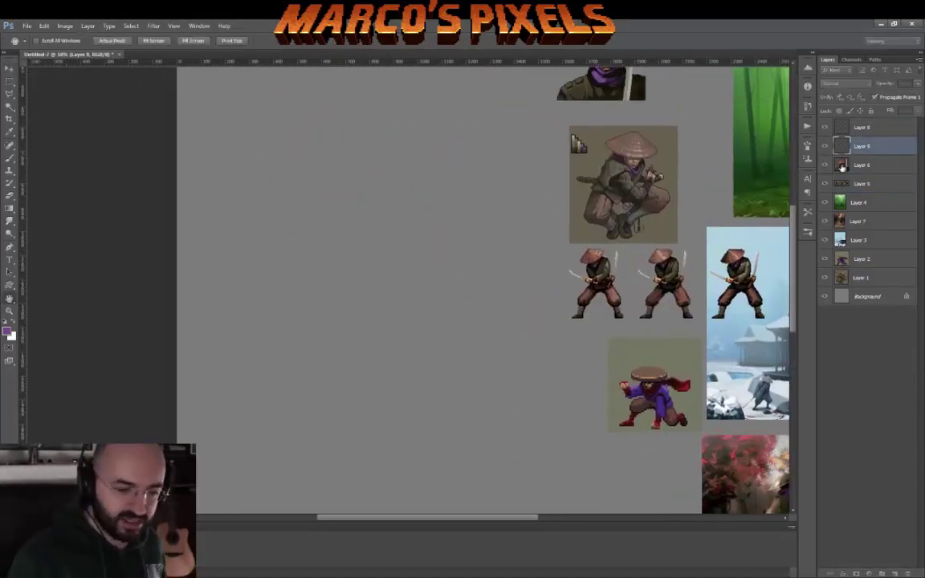
{"action": "left_click_drag", "start_coordinate": [341, 215], "coordinate": [351, 243]}
{"action": "left_click_drag", "start_coordinate": [595, 247], "coordinate": [593, 246]}
{"action": "mouse_move", "coordinate": [369, 225]}
{"action": "left_mouse_down"}
{"action": "mouse_move", "coordinate": [348, 257]}
{"action": "mouse_move", "coordinate": [379, 233]}
{"action": "mouse_move", "coordinate": [369, 286]}
{"action": "mouse_move", "coordinate": [386, 277]}
{"action": "mouse_move", "coordinate": [420, 318]}
{"action": "left_mouse_up"}
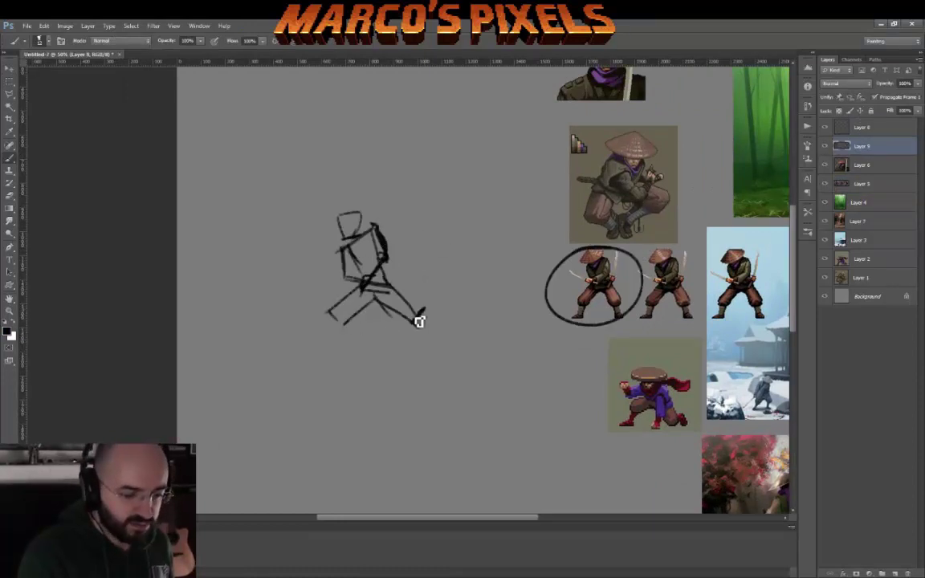
Sketch the figure's wide-stance legs with bent knees, shins and feet.
{"action": "mouse_move", "coordinate": [366, 273]}
{"action": "left_mouse_down"}
{"action": "mouse_move", "coordinate": [386, 295]}
{"action": "mouse_move", "coordinate": [330, 330]}
{"action": "left_mouse_up"}
{"action": "left_click_drag", "start_coordinate": [377, 289], "coordinate": [432, 356]}
{"action": "left_click_drag", "start_coordinate": [330, 352], "coordinate": [295, 359]}
{"action": "left_click_drag", "start_coordinate": [428, 353], "coordinate": [455, 359]}
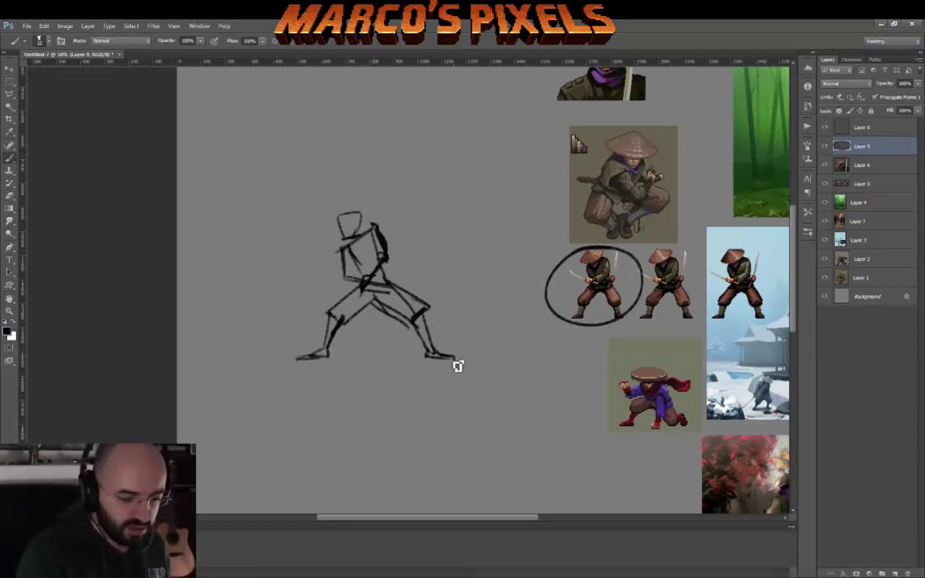
Add a low forward sword, a raised rear sword and an oval hat to the figure.
{"action": "left_click_drag", "start_coordinate": [394, 281], "coordinate": [307, 276]}
{"action": "mouse_move", "coordinate": [384, 288]}
{"action": "left_mouse_down"}
{"action": "mouse_move", "coordinate": [408, 197]}
{"action": "mouse_move", "coordinate": [396, 235]}
{"action": "left_mouse_up"}
{"action": "key", "text": "e"}
{"action": "key", "text": "b"}
{"action": "mouse_move", "coordinate": [404, 224]}
{"action": "left_mouse_down"}
{"action": "mouse_move", "coordinate": [391, 283]}
{"action": "mouse_move", "coordinate": [314, 225]}
{"action": "mouse_move", "coordinate": [396, 205]}
{"action": "left_mouse_up"}
Lasso the figure's head and hat and rotate them to a steeper tilt.
{"action": "key", "text": "l"}
{"action": "scroll", "coordinate": [349, 266], "scroll_direction": "right", "scroll_amount": 3}
{"action": "key", "text": "ctrl+t"}
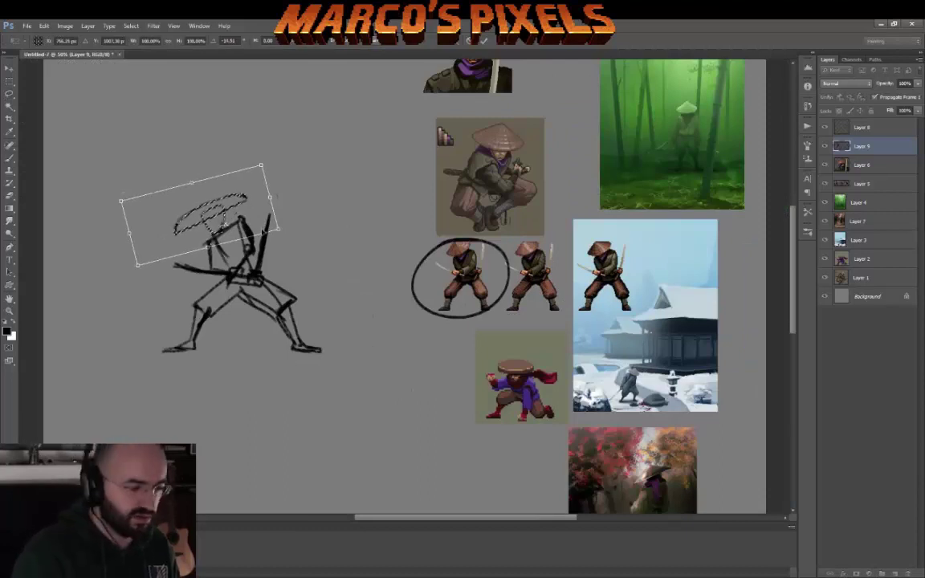
{"action": "key", "text": "Return"}
Darken the hat and torso lines, add a scarf trailing behind the shoulder and refine the front leg.
{"action": "scroll", "coordinate": [316, 221], "scroll_direction": "left", "scroll_amount": 2}
{"action": "key", "text": "b"}
{"action": "mouse_move", "coordinate": [269, 233]}
{"action": "left_mouse_down"}
{"action": "mouse_move", "coordinate": [249, 262]}
{"action": "mouse_move", "coordinate": [299, 211]}
{"action": "left_mouse_up"}
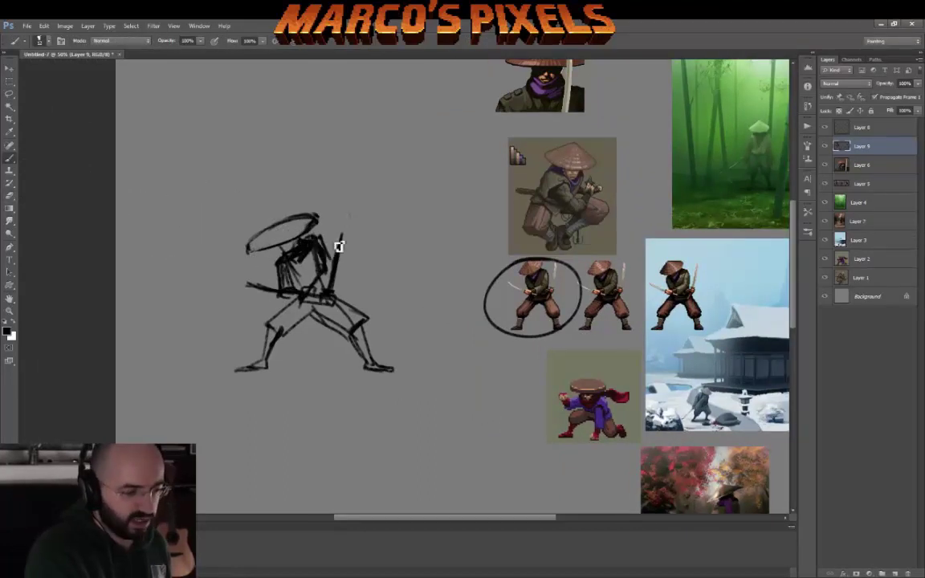
{"action": "scroll", "coordinate": [337, 248], "scroll_direction": "left", "scroll_amount": 2}
{"action": "mouse_move", "coordinate": [291, 265]}
{"action": "left_mouse_down"}
{"action": "mouse_move", "coordinate": [305, 299]}
{"action": "mouse_move", "coordinate": [254, 328]}
{"action": "left_mouse_up"}
{"action": "scroll", "coordinate": [361, 321], "scroll_direction": "left", "scroll_amount": 2}
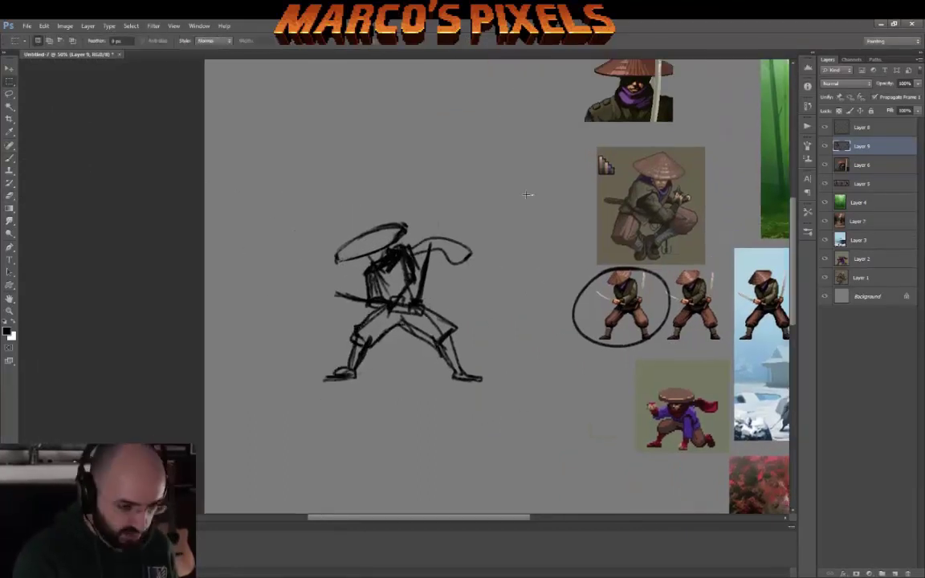
Shrink the first pose sketch and place it in the upper-left area of the canvas.
{"action": "key", "text": "ctrl+t"}
{"action": "left_click_drag", "start_coordinate": [482, 369], "coordinate": [333, 199]}
{"action": "key", "text": "Return"}
Sketch a second figure leaning forward in a wide lunge, with head, torso, arms and legs.
{"action": "mouse_move", "coordinate": [380, 288]}
{"action": "left_mouse_down"}
{"action": "mouse_move", "coordinate": [387, 313]}
{"action": "mouse_move", "coordinate": [414, 305]}
{"action": "mouse_move", "coordinate": [402, 300]}
{"action": "mouse_move", "coordinate": [413, 347]}
{"action": "left_mouse_up"}
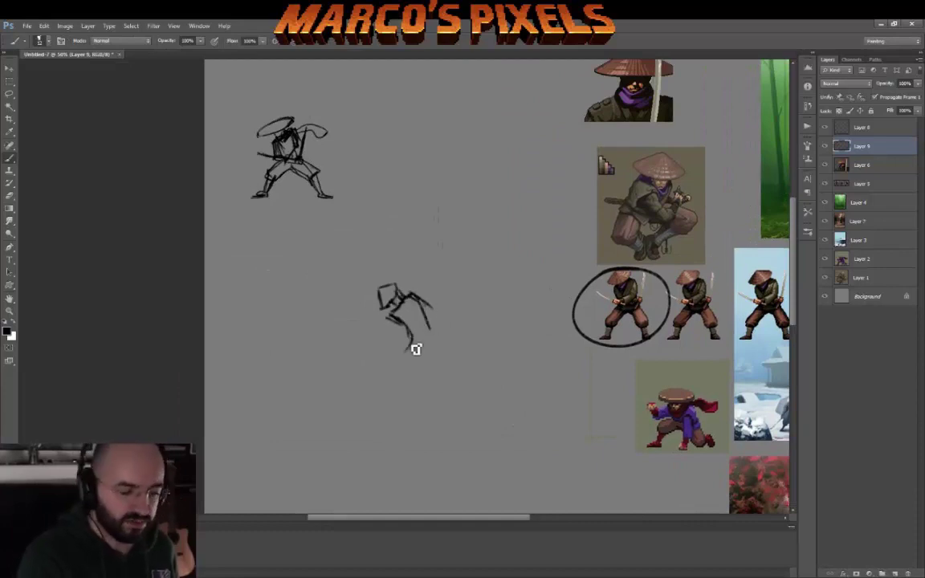
{"action": "left_click_drag", "start_coordinate": [406, 304], "coordinate": [428, 373]}
{"action": "left_click_drag", "start_coordinate": [368, 367], "coordinate": [462, 382]}
{"action": "mouse_move", "coordinate": [389, 309]}
{"action": "left_mouse_down"}
{"action": "mouse_move", "coordinate": [408, 347]}
{"action": "mouse_move", "coordinate": [338, 405]}
{"action": "left_mouse_up"}
{"action": "left_click_drag", "start_coordinate": [394, 354], "coordinate": [485, 408]}
{"action": "left_click_drag", "start_coordinate": [385, 314], "coordinate": [402, 334]}
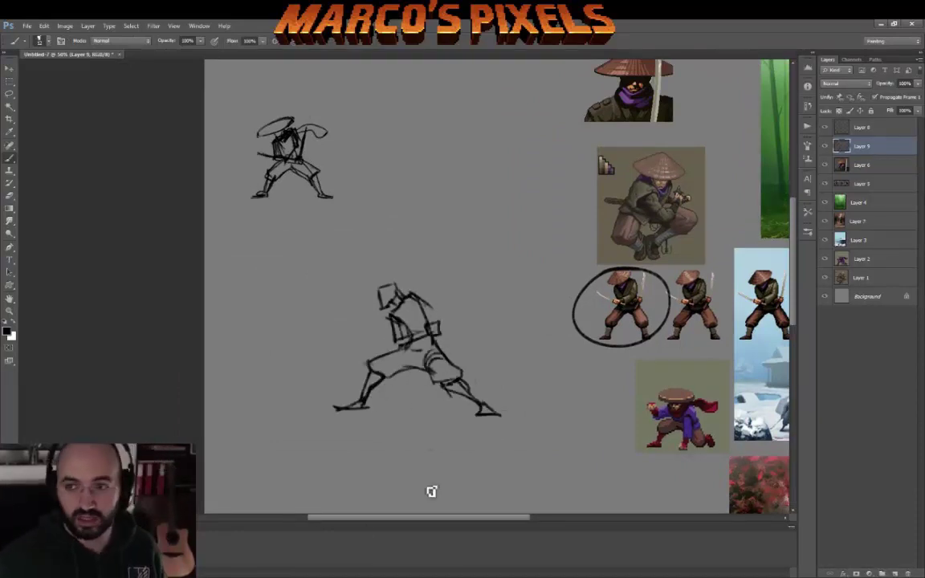
Add two swords and an oval hat to the second figure, and place it at reduced size beside the first sketch.
{"action": "left_click_drag", "start_coordinate": [353, 407], "coordinate": [378, 406]}
{"action": "mouse_move", "coordinate": [417, 301]}
{"action": "left_mouse_down"}
{"action": "mouse_move", "coordinate": [406, 358]}
{"action": "mouse_move", "coordinate": [350, 318]}
{"action": "left_mouse_up"}
{"action": "left_click_drag", "start_coordinate": [427, 259], "coordinate": [434, 342]}
{"action": "mouse_move", "coordinate": [388, 284]}
{"action": "left_mouse_down"}
{"action": "mouse_move", "coordinate": [358, 294]}
{"action": "mouse_move", "coordinate": [393, 272]}
{"action": "left_mouse_up"}
{"action": "key", "text": "m"}
{"action": "left_click_drag", "start_coordinate": [418, 337], "coordinate": [470, 157]}
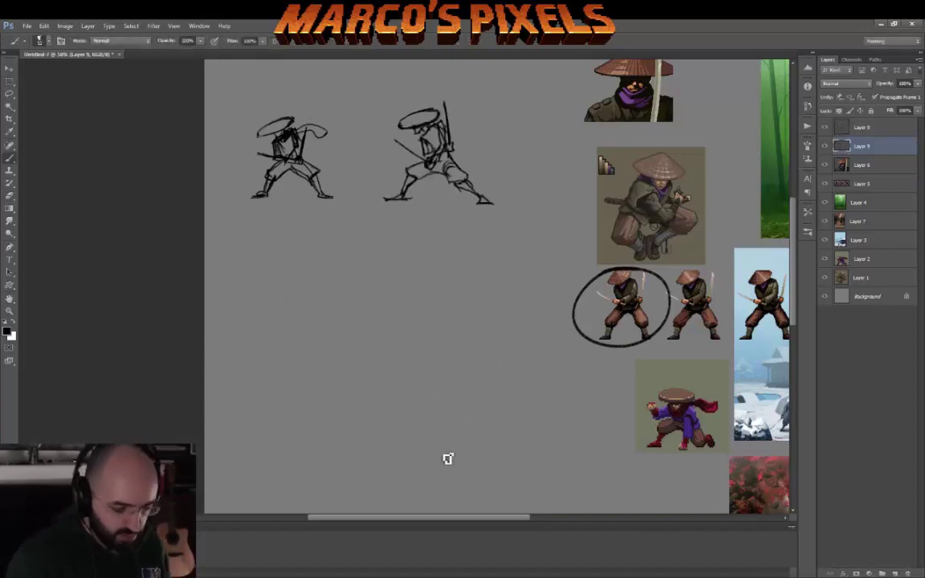
Paste an enlarged copy of the second figure and redraw its upper body as a hunched torso with new arms and swords.
{"action": "key", "text": "ctrl+v"}
{"action": "key", "text": "Return"}
{"action": "scroll", "coordinate": [388, 305], "scroll_direction": "left", "scroll_amount": 1}
{"action": "key", "text": "b"}
{"action": "mouse_move", "coordinate": [388, 305]}
{"action": "left_mouse_down"}
{"action": "mouse_move", "coordinate": [432, 294]}
{"action": "mouse_move", "coordinate": [447, 309]}
{"action": "mouse_move", "coordinate": [386, 314]}
{"action": "left_mouse_up"}
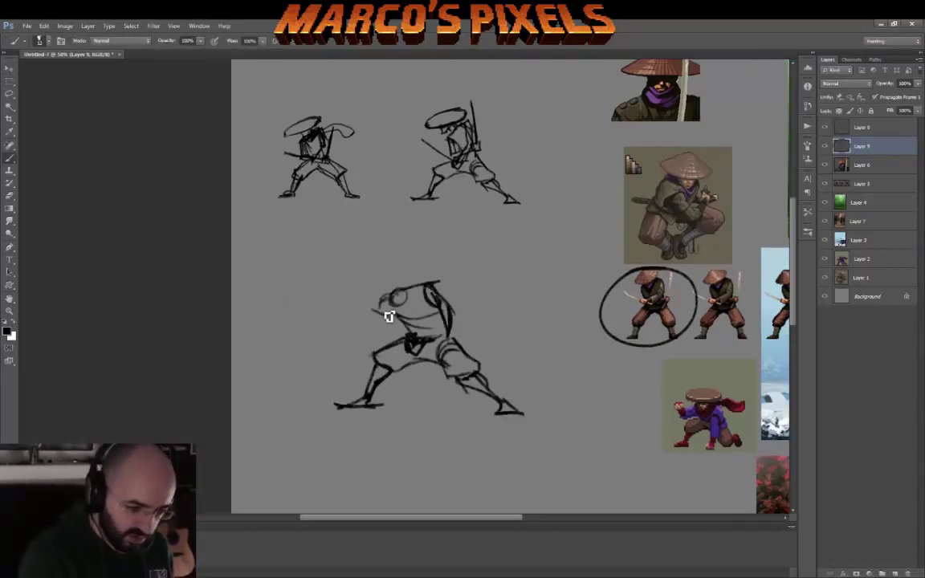
{"action": "mouse_move", "coordinate": [417, 368]}
{"action": "left_mouse_down"}
{"action": "mouse_move", "coordinate": [492, 326]}
{"action": "mouse_move", "coordinate": [514, 301]}
{"action": "mouse_move", "coordinate": [411, 264]}
{"action": "mouse_move", "coordinate": [341, 277]}
{"action": "left_mouse_up"}
Place the third pose sketch at reduced size at the end of the upper row.
{"action": "key", "text": "v"}
{"action": "mouse_move", "coordinate": [321, 397]}
{"action": "left_mouse_down"}
{"action": "mouse_move", "coordinate": [482, 201]}
{"action": "mouse_move", "coordinate": [555, 145]}
{"action": "left_mouse_up"}
{"action": "key", "text": "b"}
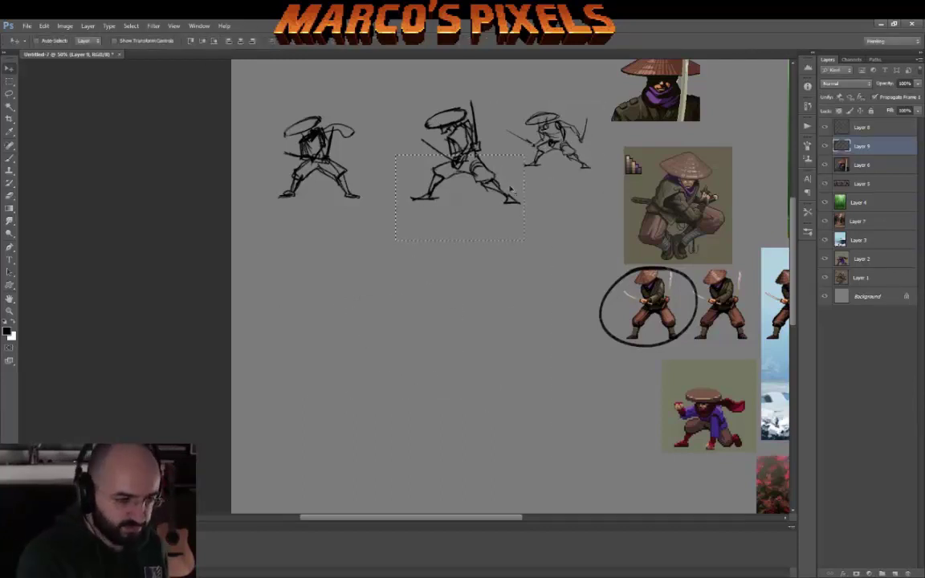
Paste a large copy of the lunging figure, erase its upper body and block in a new upright torso above the legs.
{"action": "key", "text": "ctrl+v"}
{"action": "key", "text": "Return"}
{"action": "key", "text": "b"}
{"action": "mouse_move", "coordinate": [423, 359]}
{"action": "left_mouse_down"}
{"action": "mouse_move", "coordinate": [453, 304]}
{"action": "mouse_move", "coordinate": [427, 302]}
{"action": "mouse_move", "coordinate": [449, 290]}
{"action": "mouse_move", "coordinate": [427, 335]}
{"action": "mouse_move", "coordinate": [434, 362]}
{"action": "left_mouse_up"}
{"action": "key", "text": "e"}
{"action": "left_click_drag", "start_coordinate": [434, 306], "coordinate": [447, 344]}
{"action": "key", "text": "b"}
{"action": "mouse_move", "coordinate": [413, 298]}
{"action": "left_mouse_down"}
{"action": "mouse_move", "coordinate": [460, 293]}
{"action": "mouse_move", "coordinate": [481, 308]}
{"action": "left_mouse_up"}
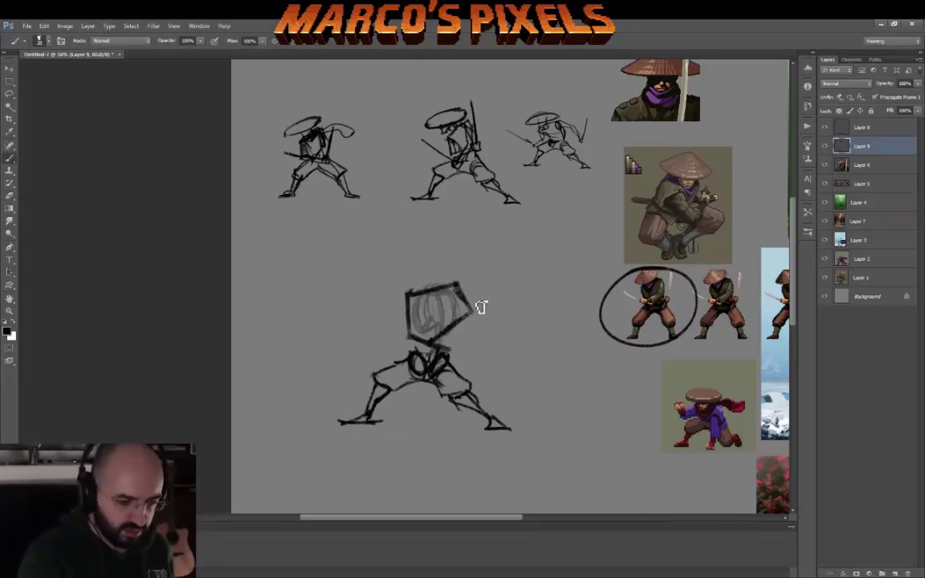
Draw the fourth figure's arms with two outward-pointing swords, undo the extra sword variant, and add a head and tilted hat.
{"action": "mouse_move", "coordinate": [329, 267]}
{"action": "left_mouse_down"}
{"action": "mouse_move", "coordinate": [390, 325]}
{"action": "mouse_move", "coordinate": [345, 279]}
{"action": "left_mouse_up"}
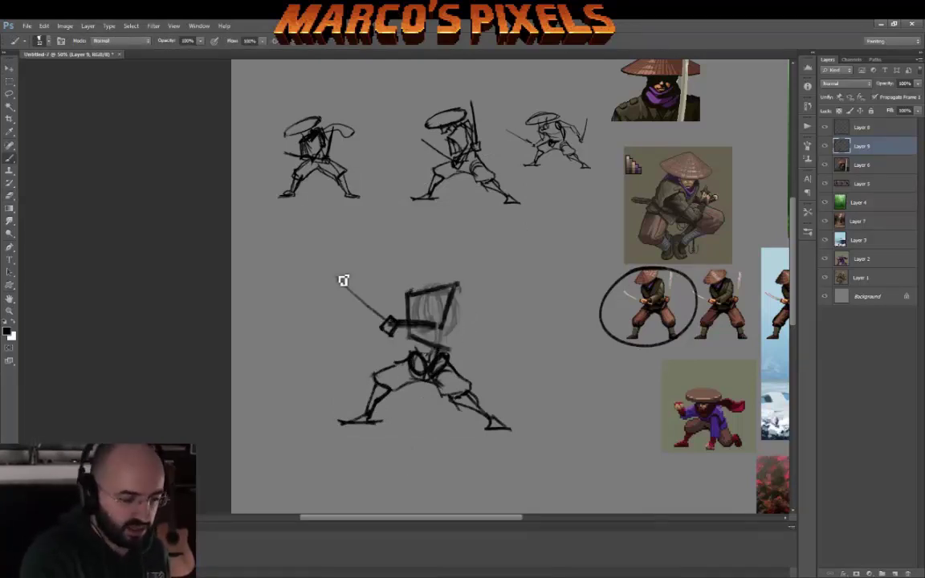
{"action": "mouse_move", "coordinate": [458, 345]}
{"action": "left_mouse_down"}
{"action": "mouse_move", "coordinate": [492, 269]}
{"action": "mouse_move", "coordinate": [470, 337]}
{"action": "left_mouse_up"}
{"action": "left_click_drag", "start_coordinate": [397, 245], "coordinate": [390, 329]}
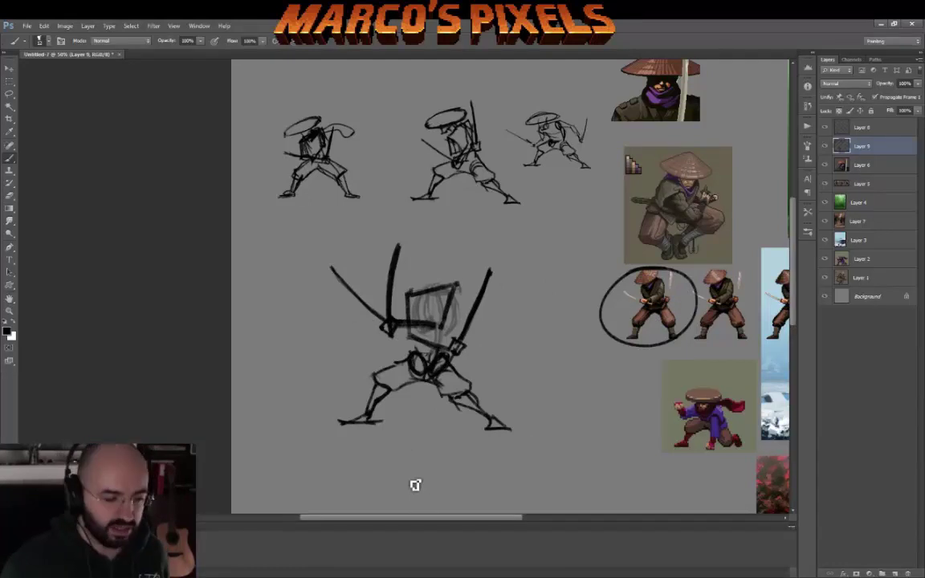
{"action": "key", "text": "ctrl+alt+z"}
{"action": "key", "text": "ctrl+alt+z"}
{"action": "left_click_drag", "start_coordinate": [341, 296], "coordinate": [405, 351]}
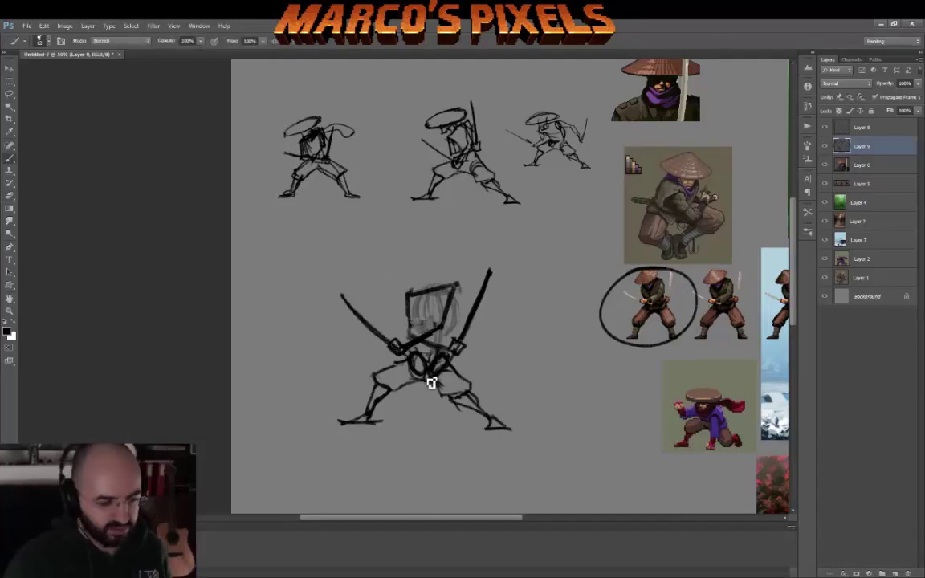
{"action": "left_click_drag", "start_coordinate": [414, 245], "coordinate": [446, 264]}
{"action": "left_click_drag", "start_coordinate": [378, 273], "coordinate": [454, 245]}
Adjust the fourth figure's lassoed upper body with Free Transform and place the reduced figure below the first sketch.
{"action": "key", "text": "ctrl+g"}
{"action": "key", "text": "l"}
{"action": "left_click_drag", "start_coordinate": [333, 289], "coordinate": [353, 347]}
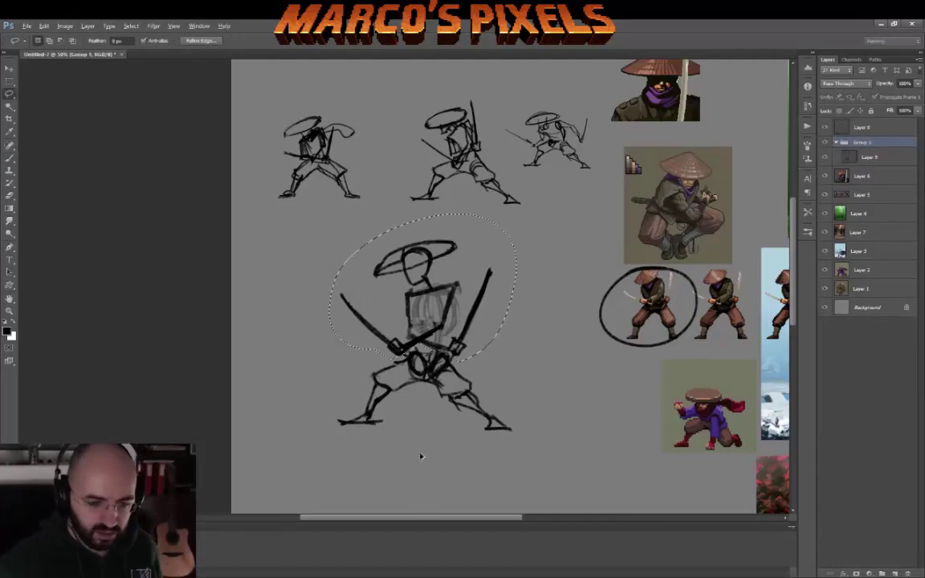
{"action": "key", "text": "ctrl+t"}
{"action": "left_click_drag", "start_coordinate": [514, 233], "coordinate": [522, 249]}
{"action": "key", "text": "m"}
{"action": "left_click", "coordinate": [373, 336]}
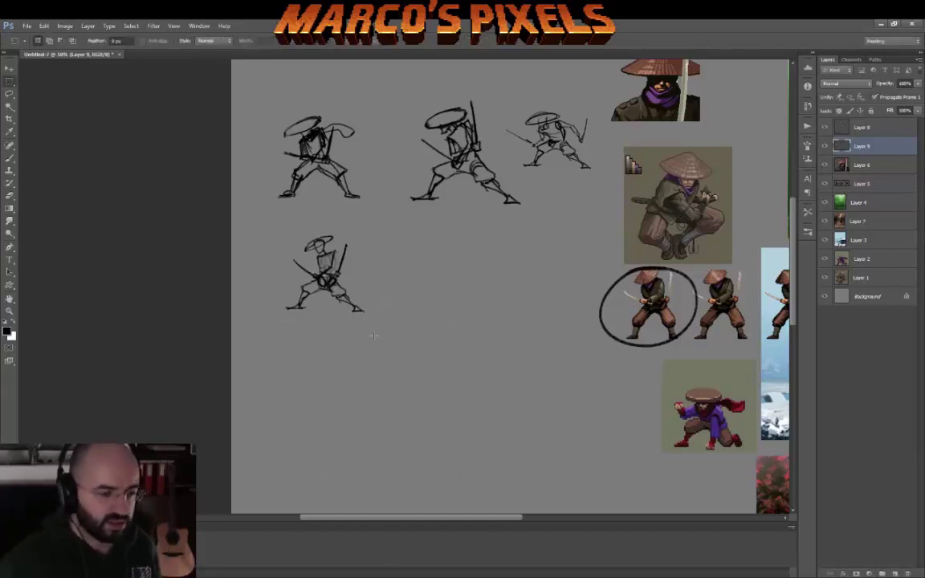
On another large copy of the lunging figure, erase the old swords and redraw the arms holding two upright swords.
{"action": "key", "text": "ctrl+alt+z"}
{"action": "key", "text": "e"}
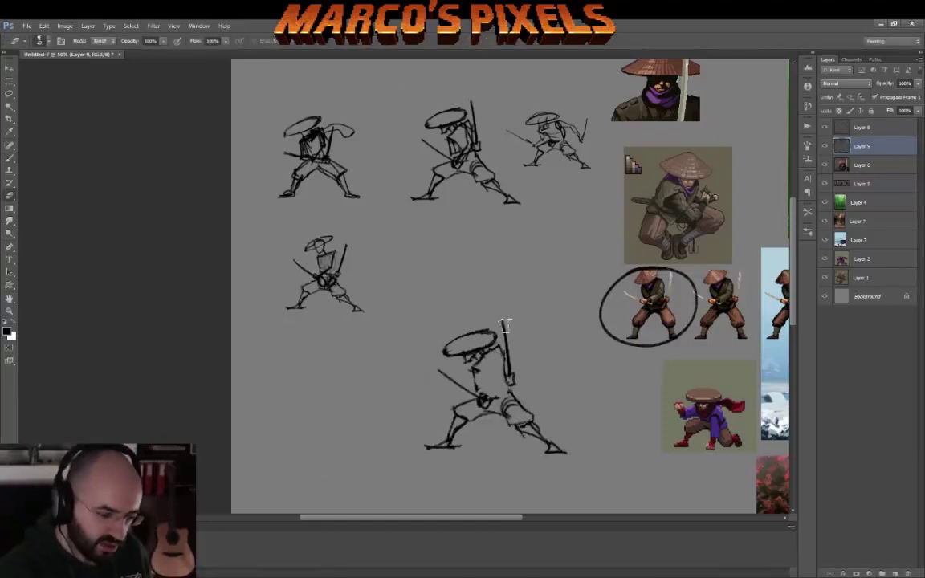
{"action": "key", "text": "b"}
{"action": "mouse_move", "coordinate": [506, 324]}
{"action": "left_mouse_down"}
{"action": "mouse_move", "coordinate": [442, 371]}
{"action": "mouse_move", "coordinate": [432, 305]}
{"action": "mouse_move", "coordinate": [491, 365]}
{"action": "mouse_move", "coordinate": [480, 315]}
{"action": "left_mouse_up"}
{"action": "key", "text": "ctrl+z"}
{"action": "left_click_drag", "start_coordinate": [524, 376], "coordinate": [529, 320]}
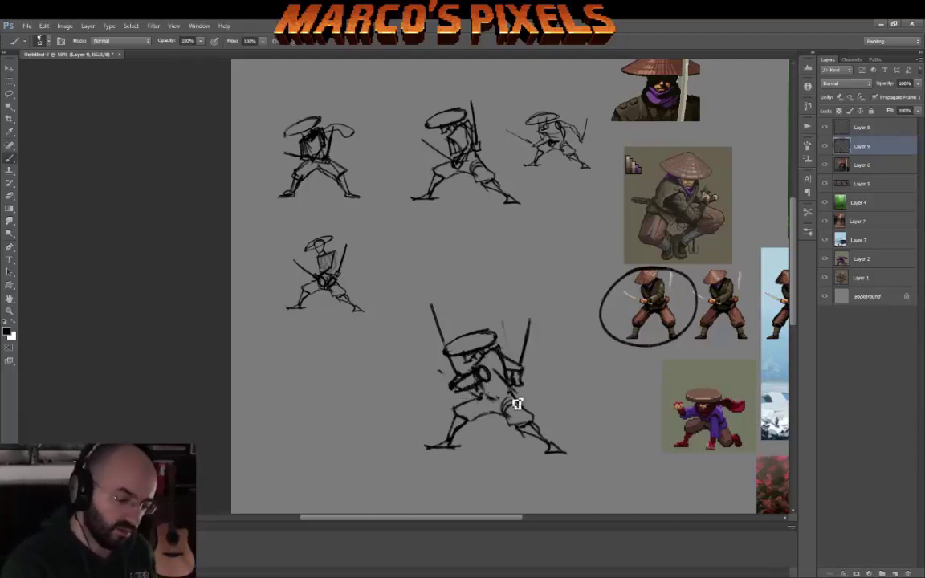
Shrink the fifth pose sketch and place it beside the fourth in the second row.
{"action": "key", "text": "ctrl+t"}
{"action": "left_click_drag", "start_coordinate": [490, 385], "coordinate": [470, 270]}
{"action": "key", "text": "Return"}
Paste an enlarged copy of the lunging figure and replace its upper body with an upright head, shoulders and bent arms.
{"action": "key", "text": "ctrl+v"}
{"action": "left_click_drag", "start_coordinate": [482, 450], "coordinate": [498, 482]}
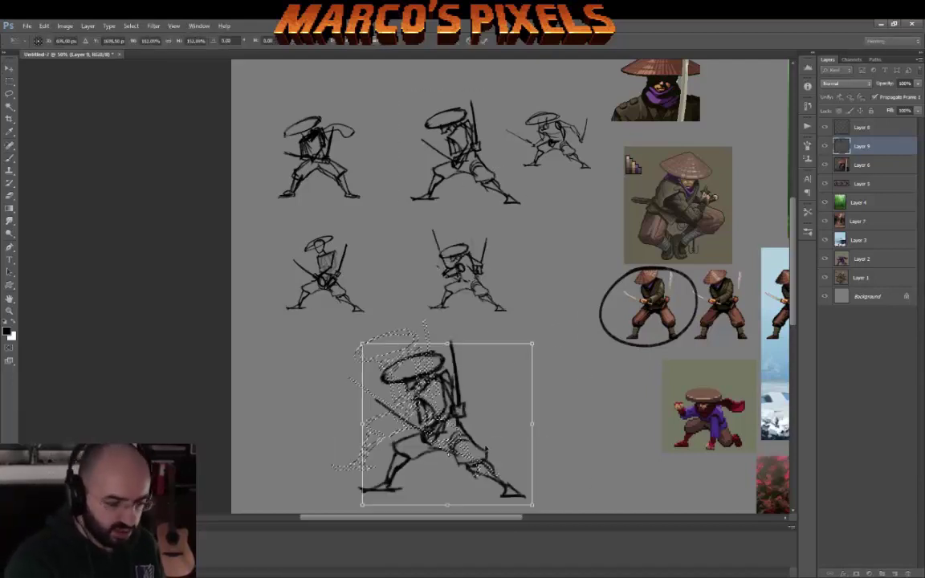
{"action": "key", "text": "Return"}
{"action": "mouse_move", "coordinate": [426, 374]}
{"action": "left_mouse_down"}
{"action": "mouse_move", "coordinate": [480, 388]}
{"action": "mouse_move", "coordinate": [441, 407]}
{"action": "left_mouse_up"}
{"action": "key", "text": "b"}
{"action": "mouse_move", "coordinate": [527, 340]}
{"action": "left_mouse_down"}
{"action": "mouse_move", "coordinate": [434, 383]}
{"action": "mouse_move", "coordinate": [496, 428]}
{"action": "mouse_move", "coordinate": [443, 455]}
{"action": "mouse_move", "coordinate": [450, 377]}
{"action": "mouse_move", "coordinate": [477, 386]}
{"action": "mouse_move", "coordinate": [426, 488]}
{"action": "mouse_move", "coordinate": [474, 426]}
{"action": "left_mouse_up"}
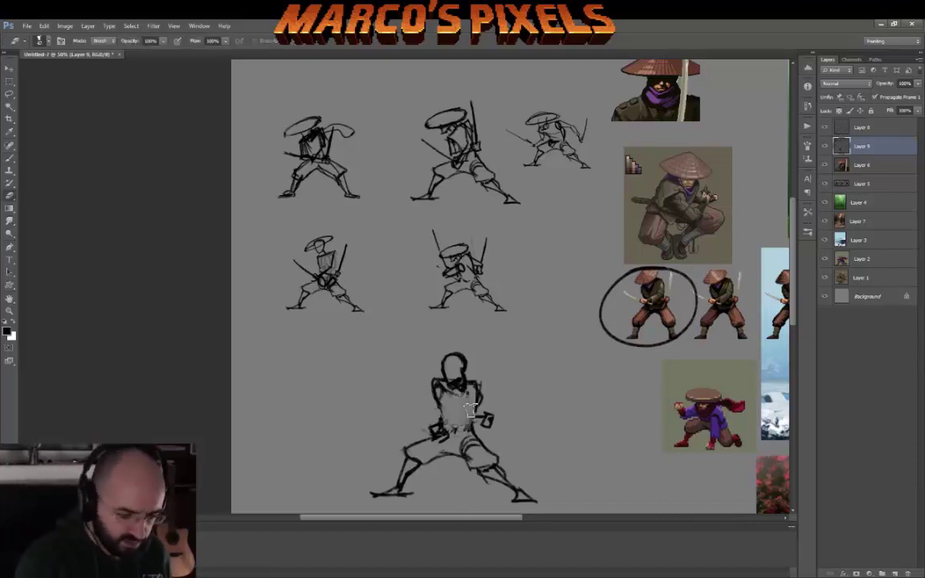
Draw two upward-pointing swords in the sixth figure's hands, refine its shoulders and add a wide tilted hat.
{"action": "left_click_drag", "start_coordinate": [414, 451], "coordinate": [426, 353]}
{"action": "key", "text": "e"}
{"action": "key", "text": "b"}
{"action": "left_click_drag", "start_coordinate": [504, 376], "coordinate": [499, 421]}
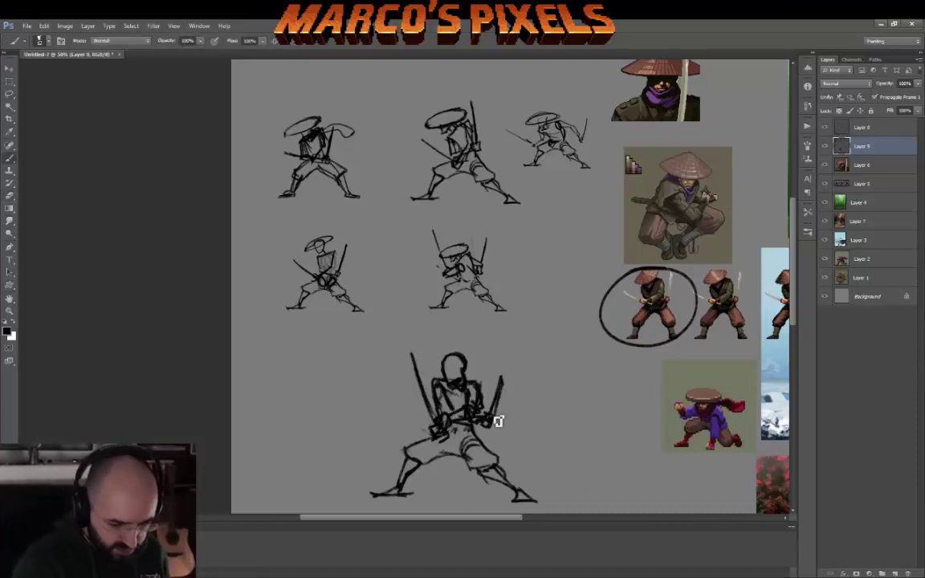
{"action": "left_click_drag", "start_coordinate": [407, 373], "coordinate": [425, 422]}
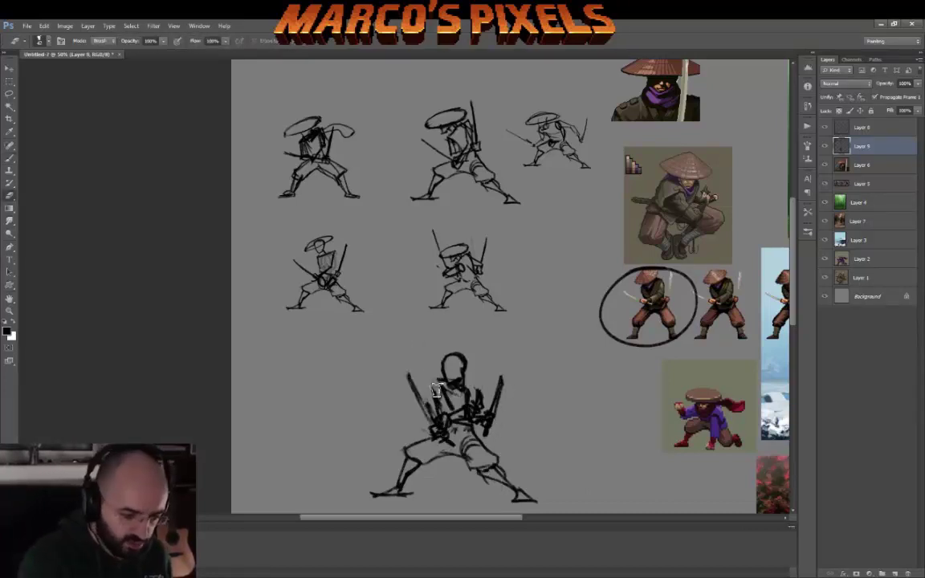
{"action": "left_click_drag", "start_coordinate": [289, 153], "coordinate": [426, 325]}
{"action": "key", "text": "ctrl+z"}
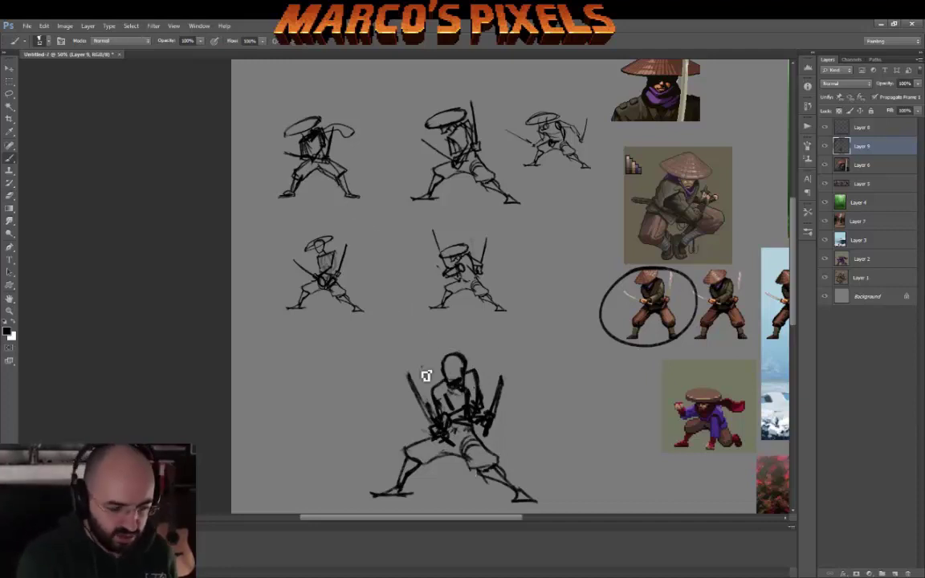
{"action": "left_click_drag", "start_coordinate": [423, 366], "coordinate": [490, 361]}
Fade the sketch layer, add a new layer above it and outline the figure's chin, collar, shoulders and upper arms.
{"action": "scroll", "coordinate": [510, 400], "scroll_direction": "down", "scroll_amount": 1}
{"action": "scroll", "coordinate": [581, 422], "scroll_direction": "down", "scroll_amount": 2}
{"action": "scroll", "coordinate": [532, 397], "scroll_direction": "up", "scroll_amount": 2}
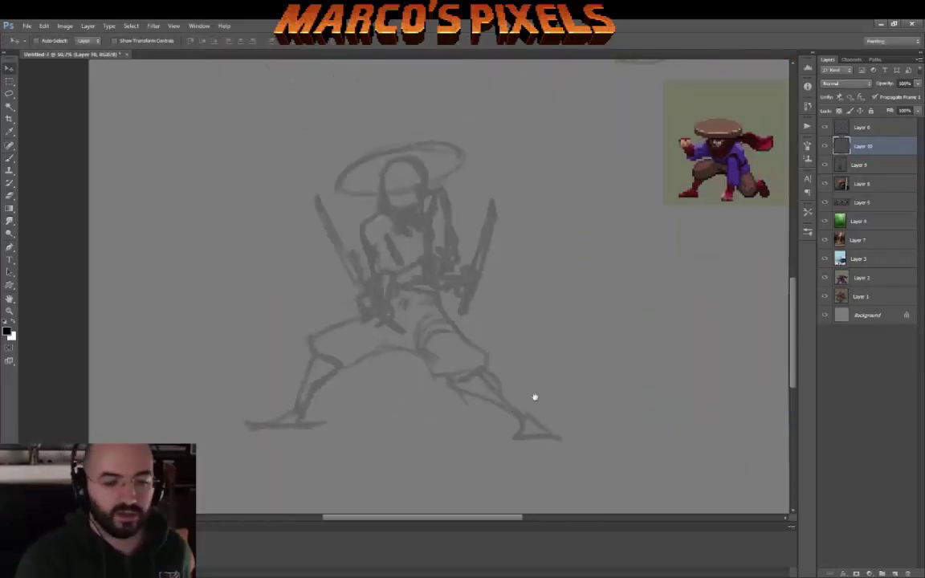
{"action": "key", "text": "ctrl+shift+alt+n"}
{"action": "mouse_move", "coordinate": [372, 239]}
{"action": "left_mouse_down"}
{"action": "mouse_move", "coordinate": [391, 227]}
{"action": "mouse_move", "coordinate": [427, 256]}
{"action": "mouse_move", "coordinate": [402, 231]}
{"action": "left_mouse_up"}
{"action": "mouse_move", "coordinate": [378, 192]}
{"action": "left_mouse_down"}
{"action": "mouse_move", "coordinate": [409, 206]}
{"action": "mouse_move", "coordinate": [407, 194]}
{"action": "left_mouse_up"}
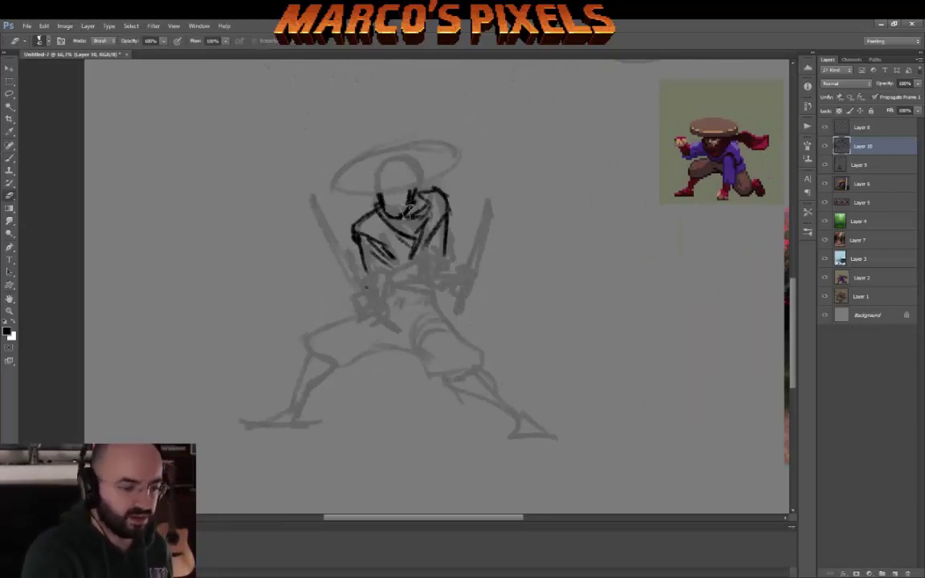
Outline the figure's baggy trousers, lower legs and shoes, and lower its upper body slightly toward the hips.
{"action": "mouse_move", "coordinate": [310, 336]}
{"action": "left_mouse_down"}
{"action": "mouse_move", "coordinate": [428, 371]}
{"action": "mouse_move", "coordinate": [415, 324]}
{"action": "mouse_move", "coordinate": [317, 399]}
{"action": "left_mouse_up"}
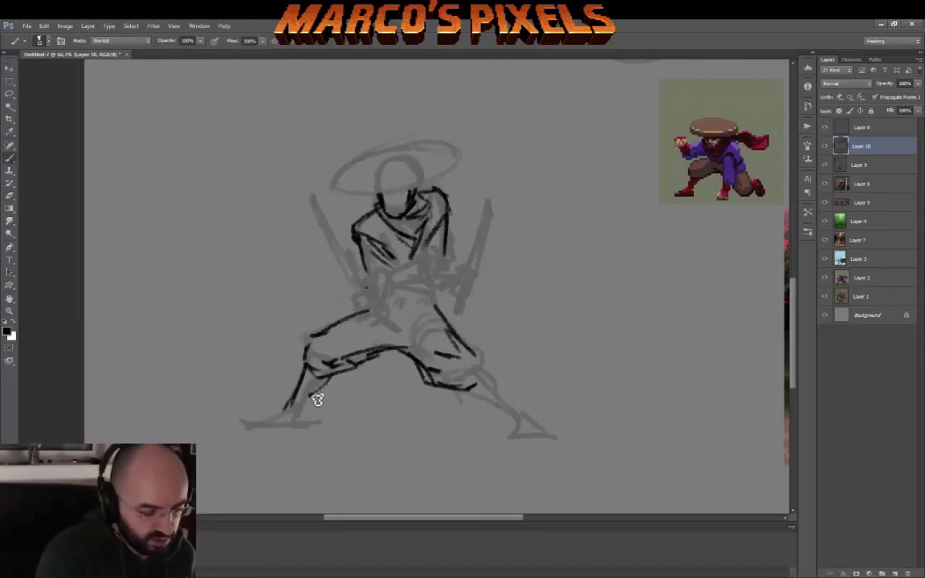
{"action": "mouse_move", "coordinate": [322, 164]}
{"action": "left_mouse_down"}
{"action": "mouse_move", "coordinate": [507, 124]}
{"action": "mouse_move", "coordinate": [441, 138]}
{"action": "mouse_move", "coordinate": [440, 150]}
{"action": "left_mouse_up"}
{"action": "key", "text": "ctrl+d"}
{"action": "mouse_move", "coordinate": [285, 404]}
{"action": "left_mouse_down"}
{"action": "mouse_move", "coordinate": [273, 432]}
{"action": "mouse_move", "coordinate": [254, 428]}
{"action": "mouse_move", "coordinate": [297, 370]}
{"action": "mouse_move", "coordinate": [492, 384]}
{"action": "mouse_move", "coordinate": [538, 440]}
{"action": "left_mouse_up"}
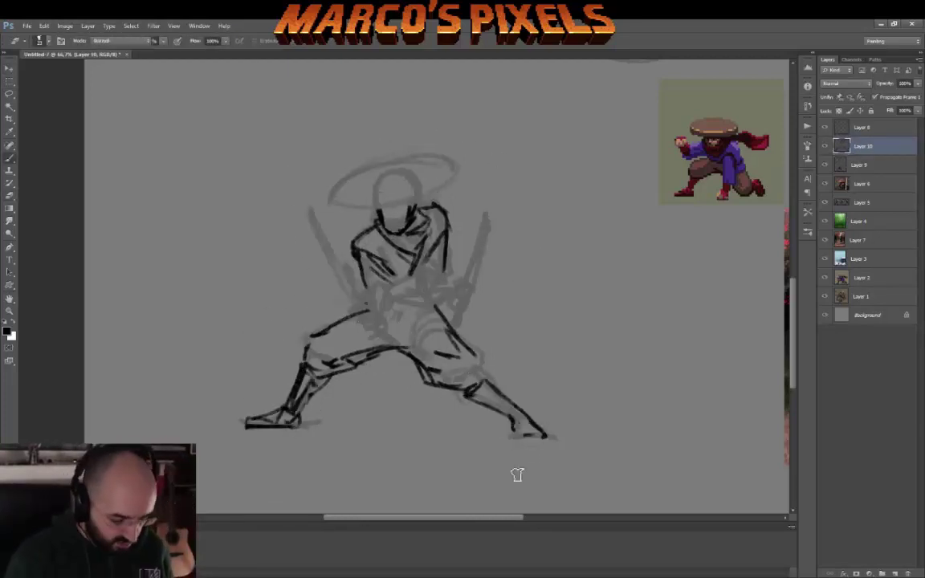
{"action": "mouse_move", "coordinate": [591, 379]}
{"action": "left_mouse_down"}
{"action": "mouse_move", "coordinate": [609, 440]}
{"action": "mouse_move", "coordinate": [584, 342]}
{"action": "left_mouse_up"}
{"action": "key", "text": "ctrl+z"}
{"action": "key", "text": "b"}
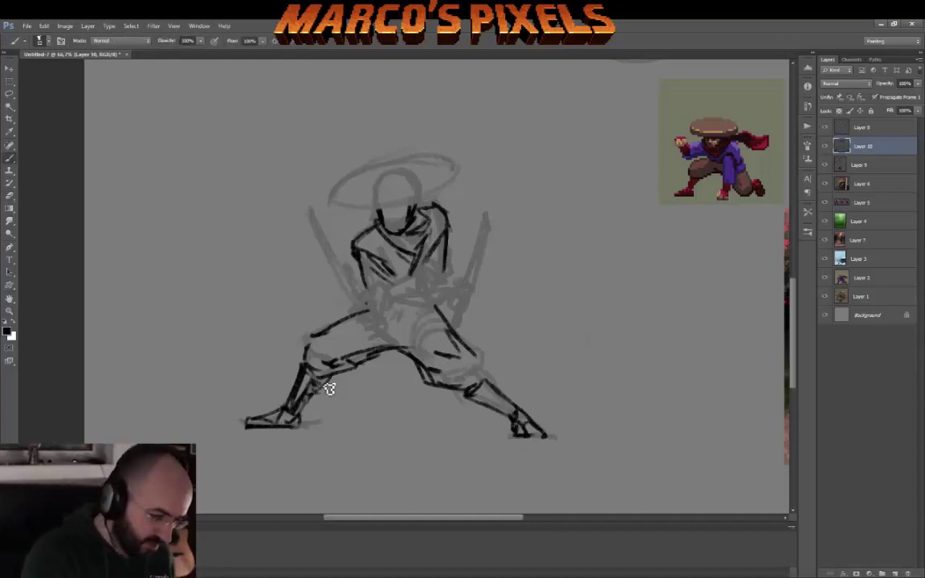
{"action": "left_click_drag", "start_coordinate": [462, 316], "coordinate": [397, 357]}
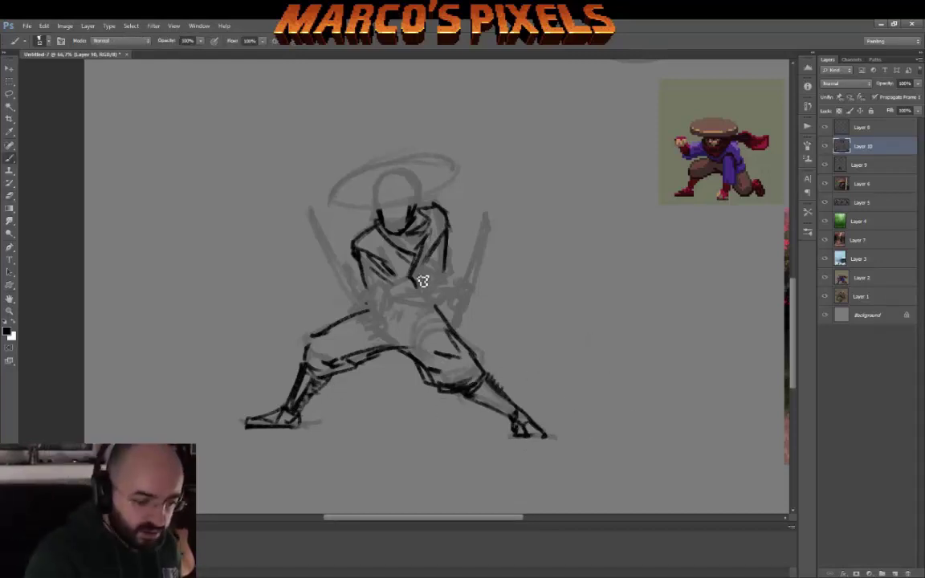
Outline the forearm crossing the torso and its fist, and redraw that hand's sword with a long curved blade and dark hilt.
{"action": "mouse_move", "coordinate": [423, 280]}
{"action": "left_mouse_down"}
{"action": "mouse_move", "coordinate": [420, 300]}
{"action": "mouse_move", "coordinate": [380, 293]}
{"action": "mouse_move", "coordinate": [430, 298]}
{"action": "left_mouse_up"}
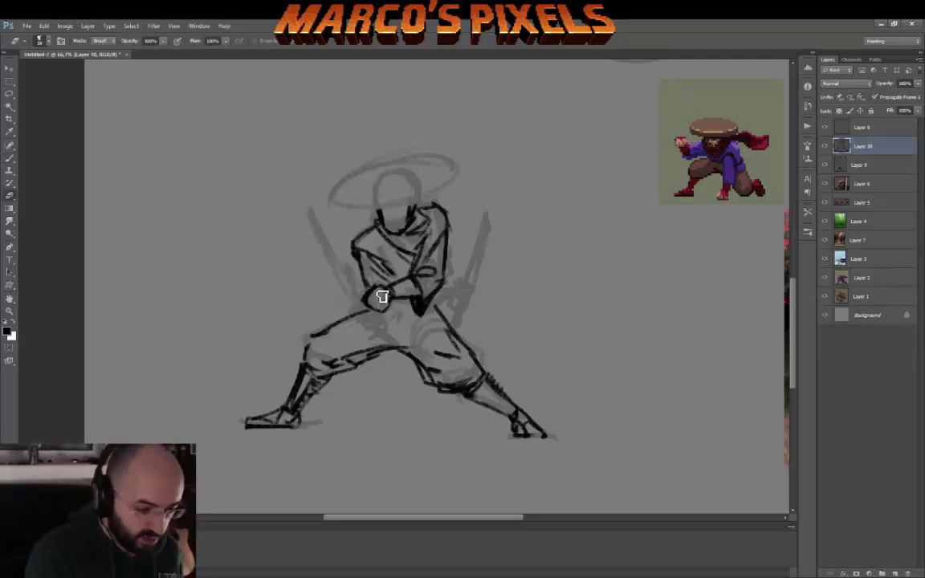
{"action": "left_click_drag", "start_coordinate": [331, 223], "coordinate": [388, 311]}
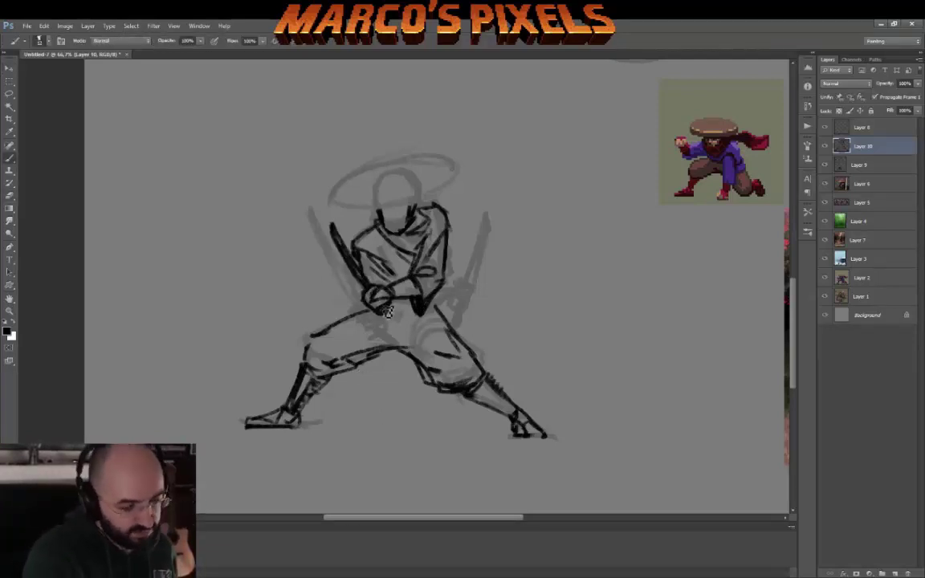
{"action": "key", "text": "e"}
{"action": "mouse_move", "coordinate": [330, 225]}
{"action": "left_mouse_down"}
{"action": "mouse_move", "coordinate": [366, 294]}
{"action": "mouse_move", "coordinate": [391, 301]}
{"action": "left_mouse_up"}
{"action": "key", "text": "b"}
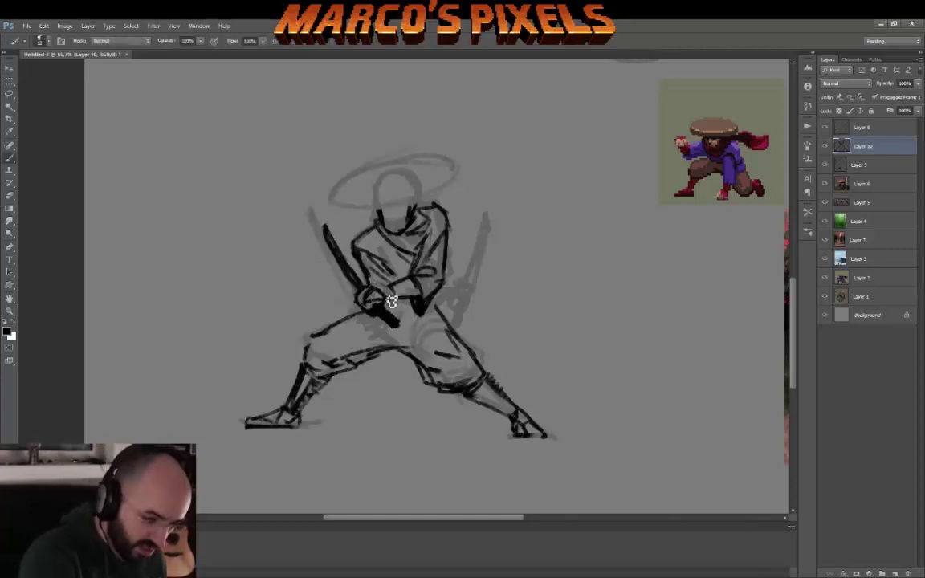
{"action": "key", "text": "ctrl+z"}
{"action": "left_click_drag", "start_coordinate": [317, 211], "coordinate": [392, 304]}
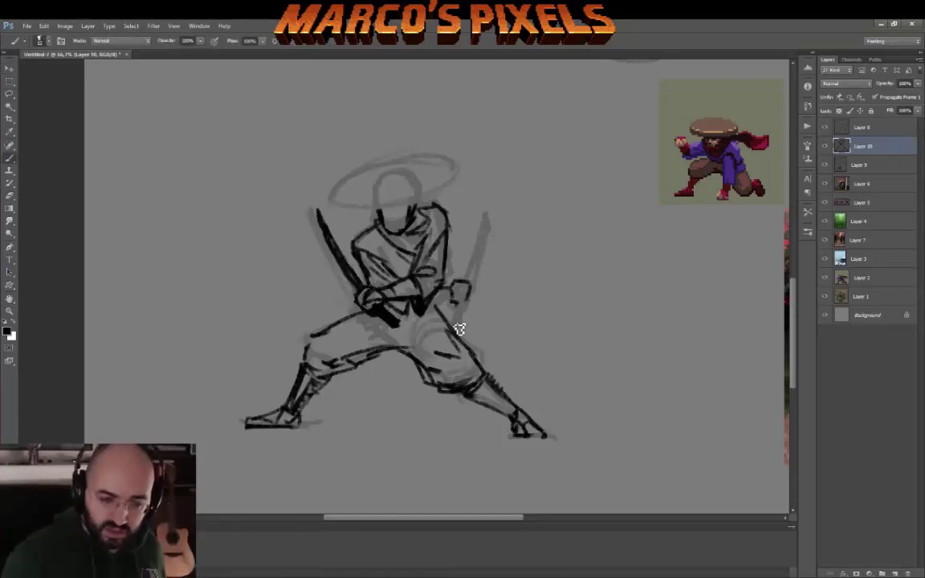
Draw a shorter upright curved sword in the second hand and a scarf tail blowing out behind the shoulder.
{"action": "mouse_move", "coordinate": [461, 225]}
{"action": "left_mouse_down"}
{"action": "mouse_move", "coordinate": [465, 313]}
{"action": "mouse_move", "coordinate": [470, 301]}
{"action": "mouse_move", "coordinate": [459, 306]}
{"action": "mouse_move", "coordinate": [475, 309]}
{"action": "left_mouse_up"}
{"action": "key", "text": "e"}
{"action": "key", "text": "b"}
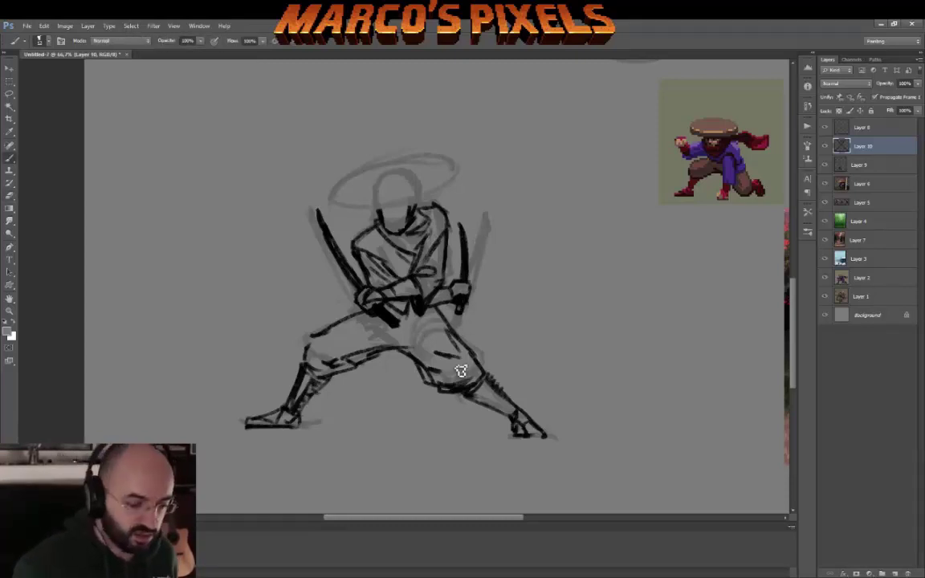
{"action": "key", "text": "x"}
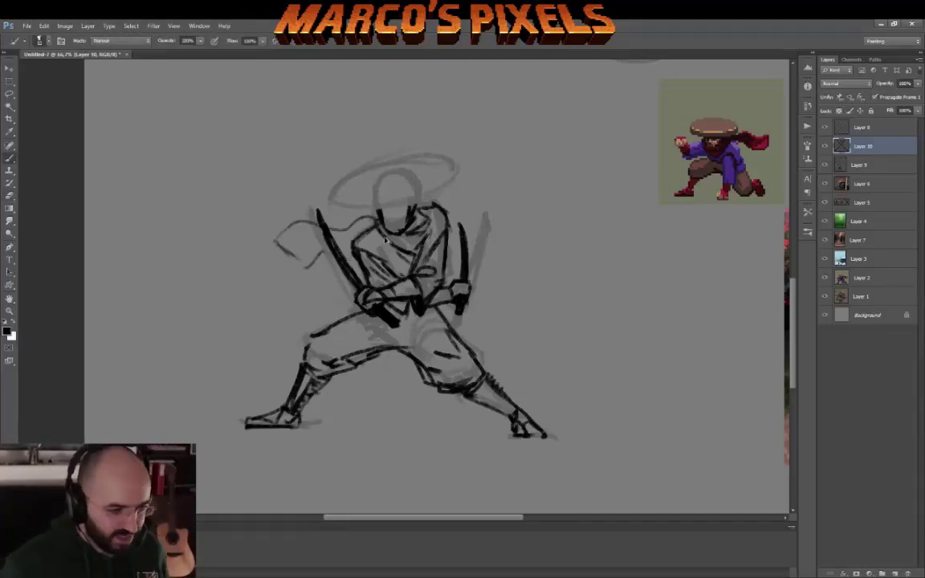
{"action": "left_click_drag", "start_coordinate": [524, 238], "coordinate": [482, 277]}
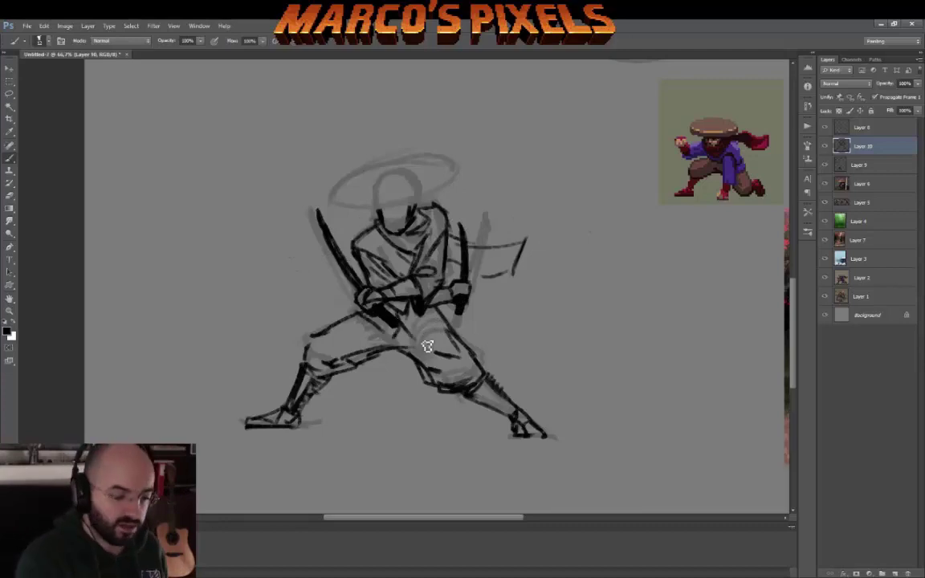
Check the straw-hat reference artwork, and outline the figure's wide tilted hat and the face beneath it.
{"action": "scroll", "coordinate": [270, 501], "scroll_direction": "down", "scroll_amount": 5}
{"action": "scroll", "coordinate": [495, 373], "scroll_direction": "up", "scroll_amount": 5}
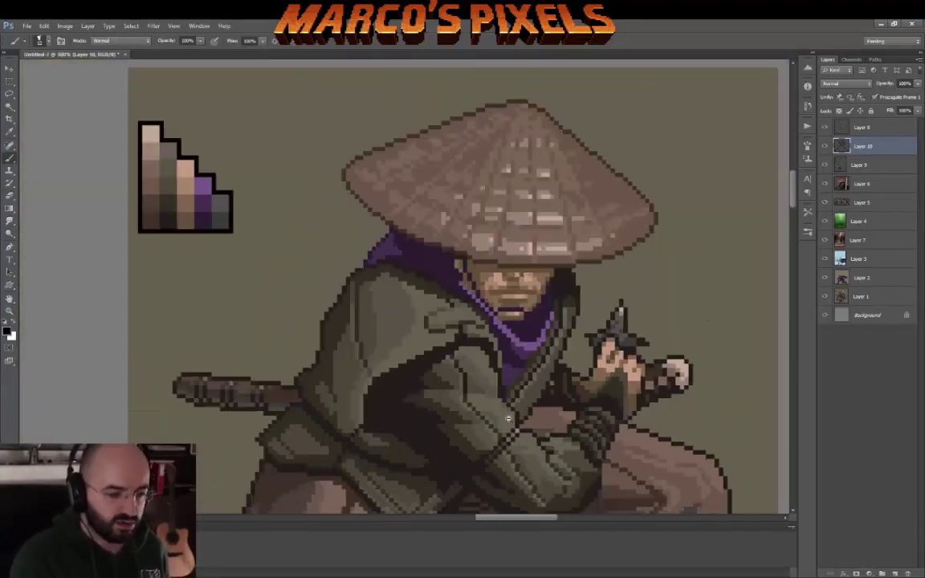
{"action": "scroll", "coordinate": [494, 373], "scroll_direction": "down", "scroll_amount": 4}
{"action": "scroll", "coordinate": [383, 330], "scroll_direction": "up", "scroll_amount": 3}
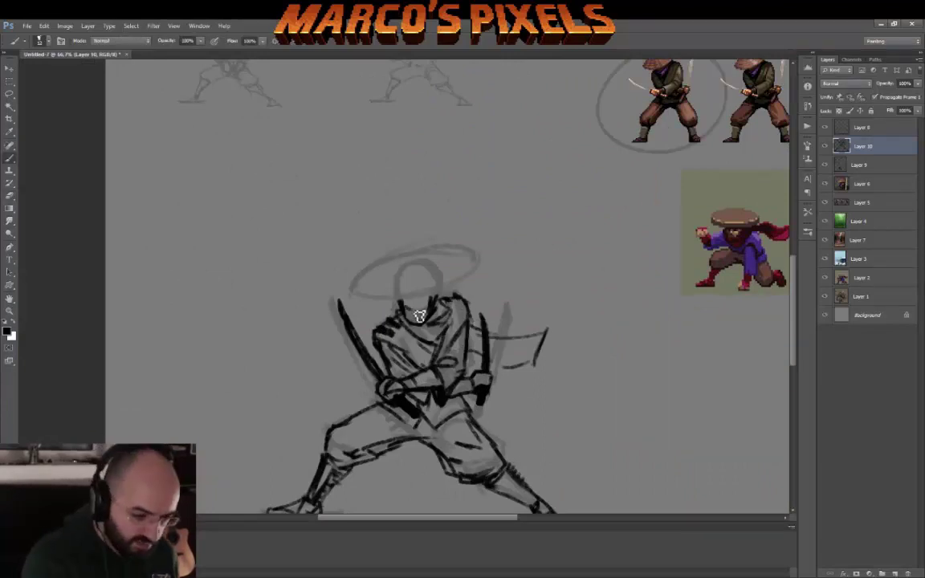
{"action": "mouse_move", "coordinate": [474, 274]}
{"action": "left_mouse_down"}
{"action": "mouse_move", "coordinate": [353, 281]}
{"action": "mouse_move", "coordinate": [454, 259]}
{"action": "left_mouse_up"}
{"action": "scroll", "coordinate": [550, 269], "scroll_direction": "down", "scroll_amount": 3}
{"action": "scroll", "coordinate": [550, 268], "scroll_direction": "right", "scroll_amount": 1}
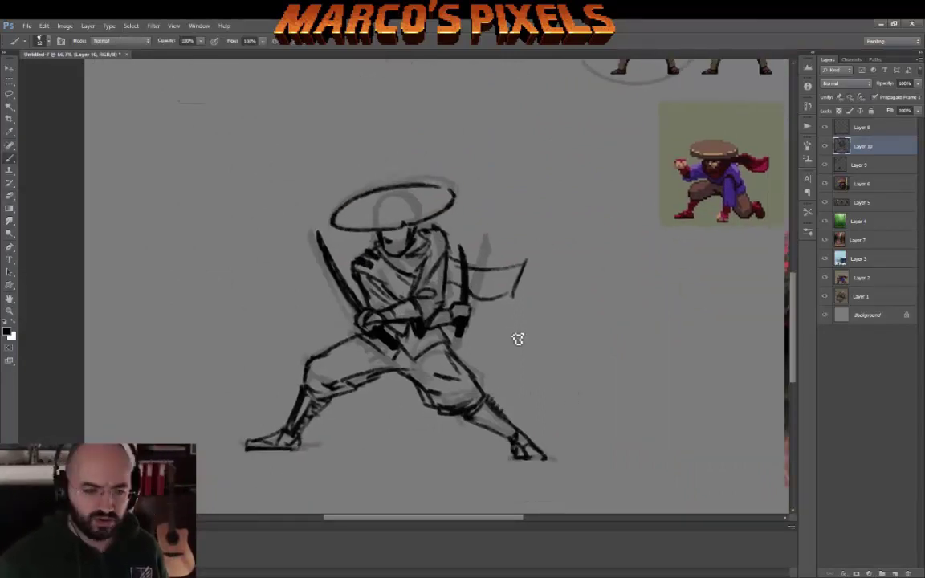
Add a new layer above the line art and paint the trousers in reddish browns with dark red on the lower legs.
{"action": "key", "text": "ctrl+shift+alt+n"}
{"action": "left_click", "coordinate": [757, 131], "text": "alt"}
{"action": "mouse_move", "coordinate": [314, 354]}
{"action": "left_mouse_down"}
{"action": "mouse_move", "coordinate": [370, 346]}
{"action": "mouse_move", "coordinate": [418, 353]}
{"action": "mouse_move", "coordinate": [454, 385]}
{"action": "left_mouse_up"}
{"action": "left_click_drag", "start_coordinate": [398, 337], "coordinate": [458, 393]}
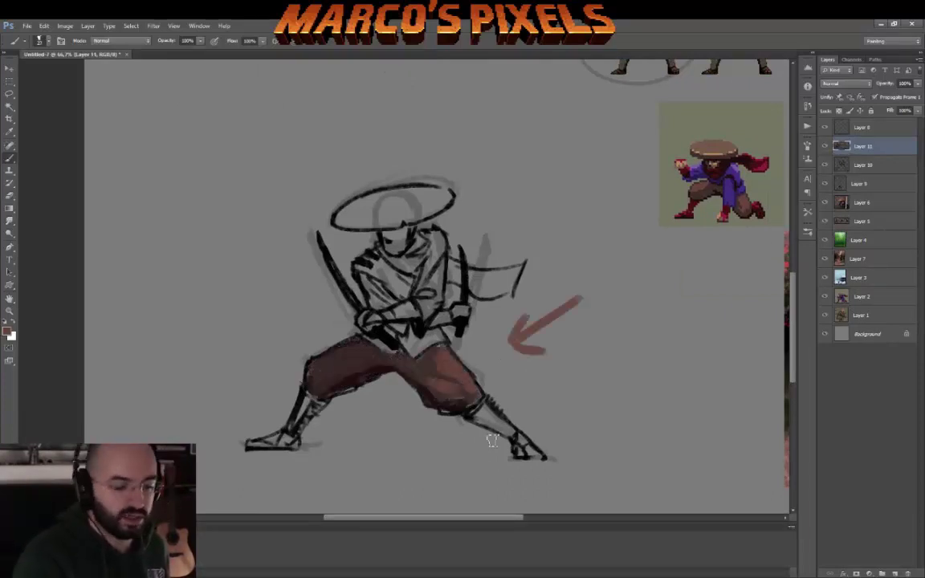
{"action": "left_click_drag", "start_coordinate": [308, 426], "coordinate": [277, 377]}
{"action": "left_click_drag", "start_coordinate": [424, 361], "coordinate": [466, 390]}
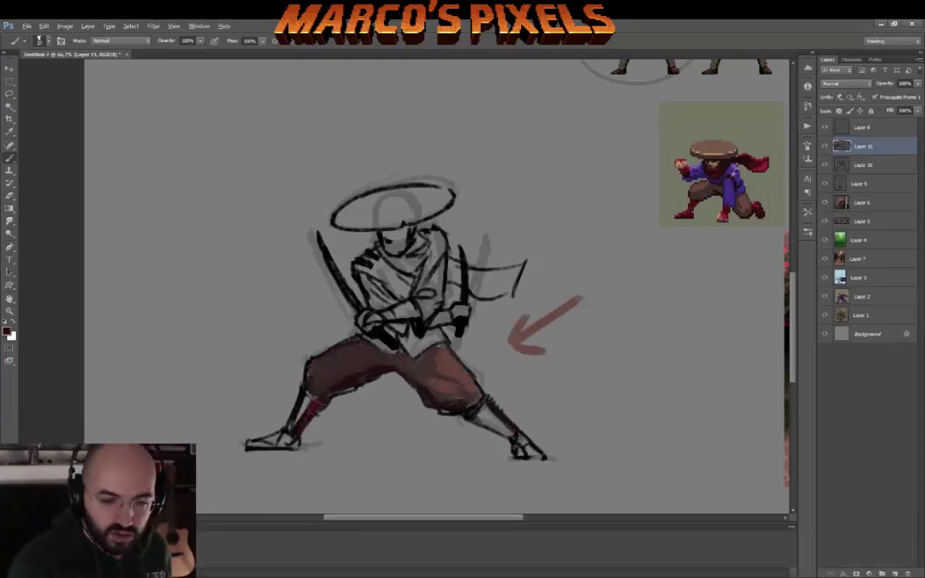
Block in the purple jacket, dark red forearms, skin tones on hands and face, and the brown hat.
{"action": "mouse_move", "coordinate": [345, 238]}
{"action": "left_mouse_down"}
{"action": "mouse_move", "coordinate": [377, 269]}
{"action": "mouse_move", "coordinate": [397, 323]}
{"action": "left_mouse_up"}
{"action": "mouse_move", "coordinate": [345, 249]}
{"action": "left_mouse_down"}
{"action": "mouse_move", "coordinate": [378, 257]}
{"action": "mouse_move", "coordinate": [384, 277]}
{"action": "mouse_move", "coordinate": [400, 277]}
{"action": "mouse_move", "coordinate": [402, 310]}
{"action": "left_mouse_up"}
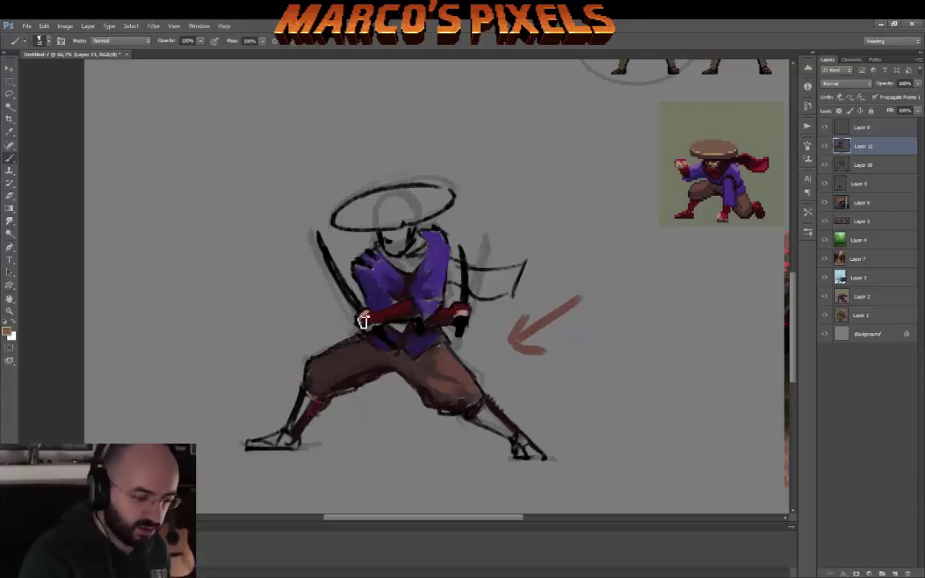
{"action": "left_click_drag", "start_coordinate": [388, 235], "coordinate": [395, 243]}
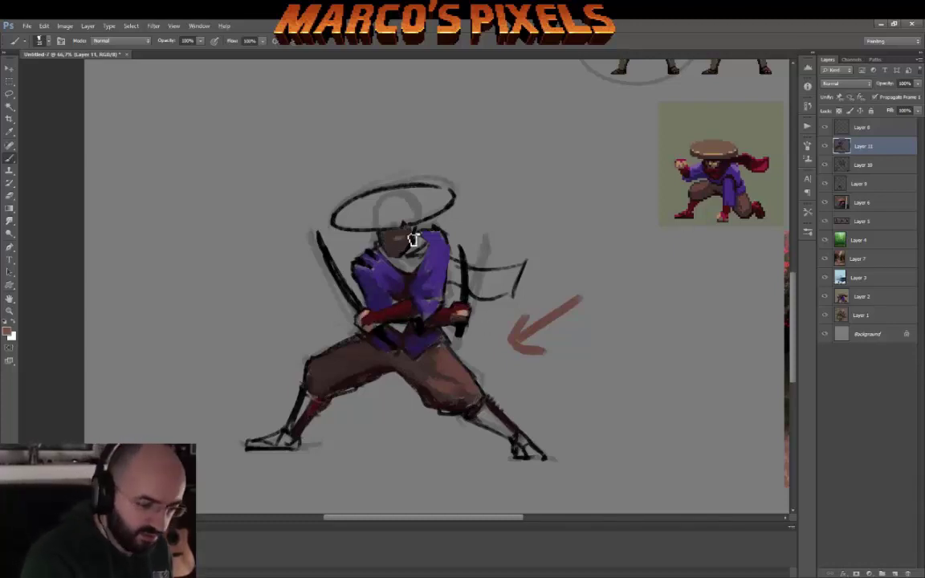
{"action": "mouse_move", "coordinate": [306, 204]}
{"action": "left_mouse_down"}
{"action": "mouse_move", "coordinate": [369, 196]}
{"action": "mouse_move", "coordinate": [338, 192]}
{"action": "mouse_move", "coordinate": [417, 190]}
{"action": "left_mouse_up"}
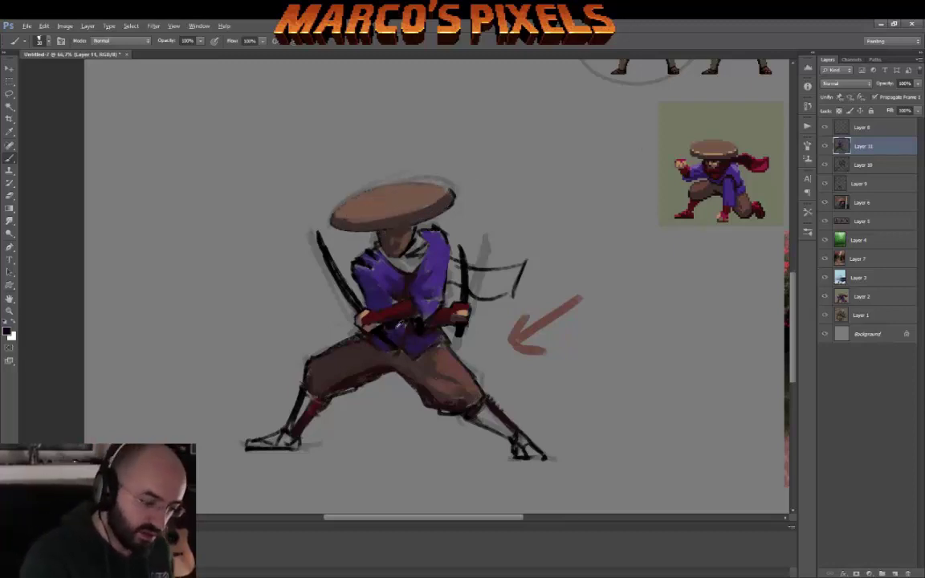
Paint the shoes and neck scarf red and build up lighter purple folds on the jacket.
{"action": "left_click_drag", "start_coordinate": [249, 443], "coordinate": [298, 440]}
{"action": "left_click_drag", "start_coordinate": [513, 443], "coordinate": [543, 454]}
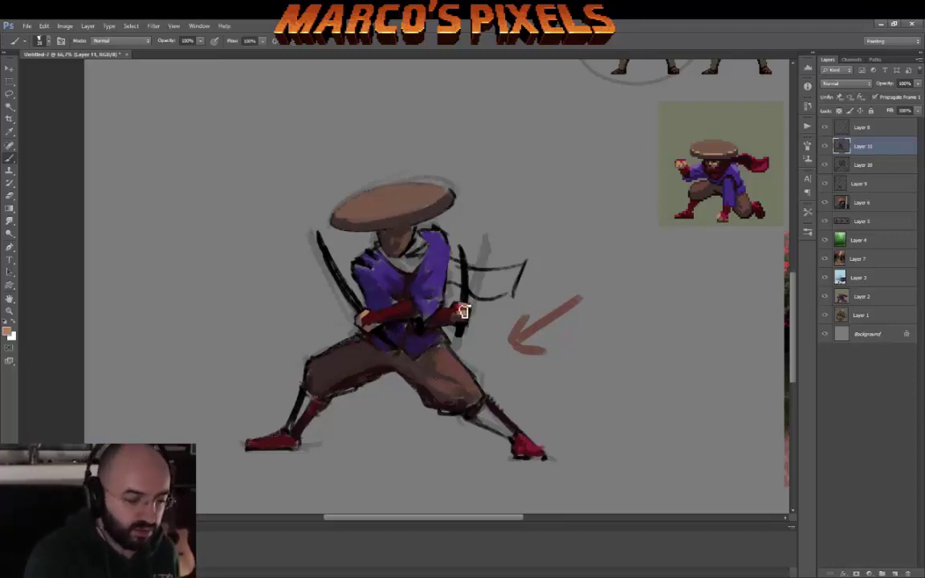
{"action": "left_click_drag", "start_coordinate": [362, 229], "coordinate": [395, 255]}
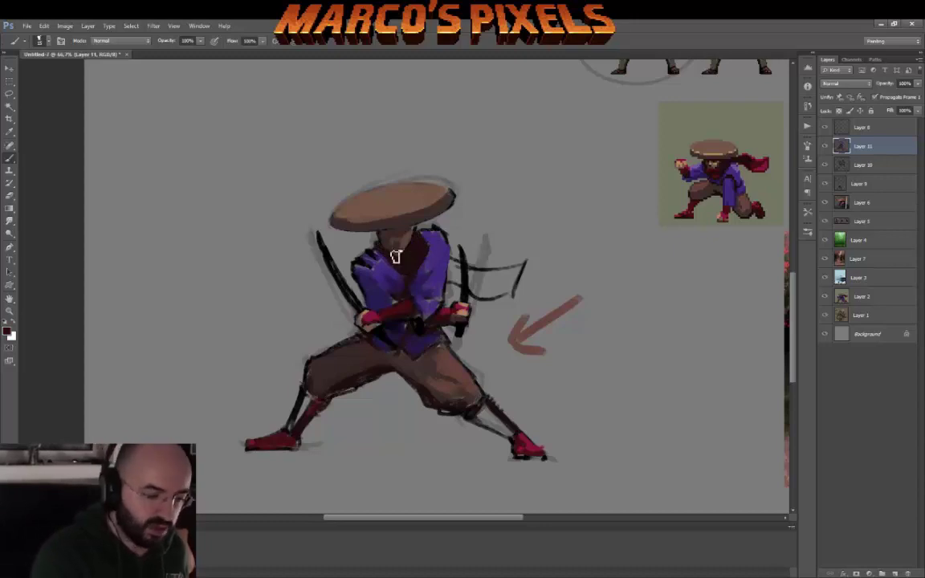
{"action": "left_click", "coordinate": [421, 299], "text": "alt"}
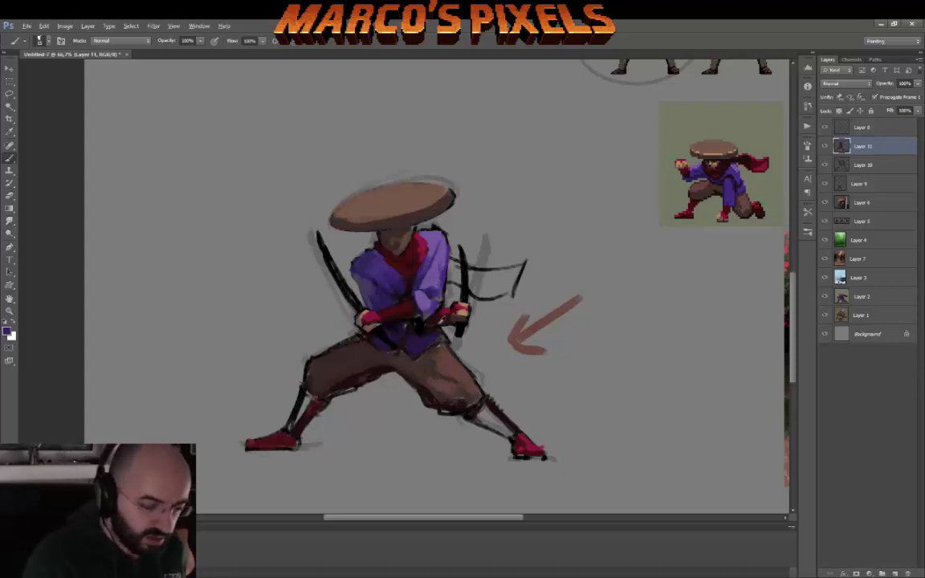
{"action": "left_click", "coordinate": [414, 318], "text": "alt"}
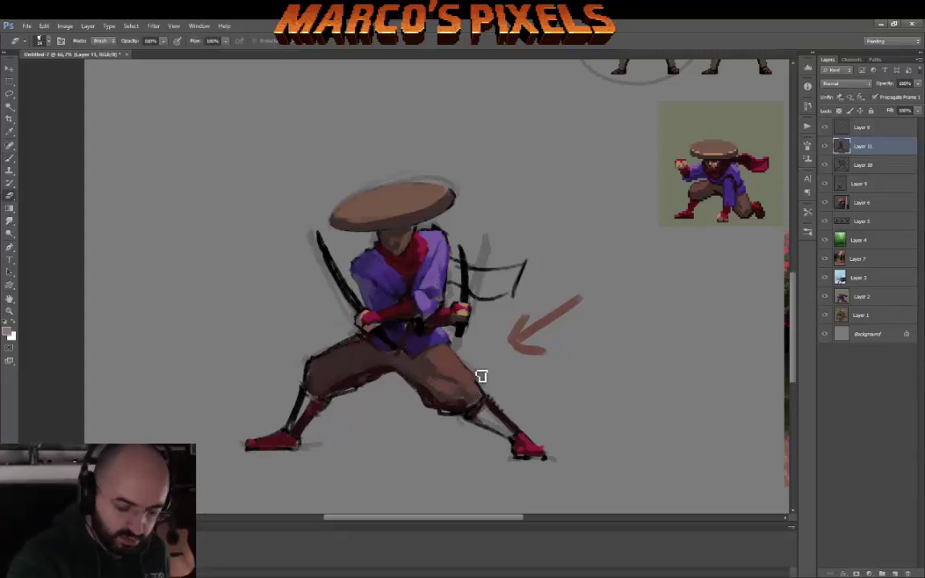
Paint the scarf tail red and both sword blades in pale steel tones, and blend the trousers' shading.
{"action": "mouse_move", "coordinate": [463, 270]}
{"action": "left_mouse_down"}
{"action": "mouse_move", "coordinate": [482, 266]}
{"action": "mouse_move", "coordinate": [469, 274]}
{"action": "left_mouse_up"}
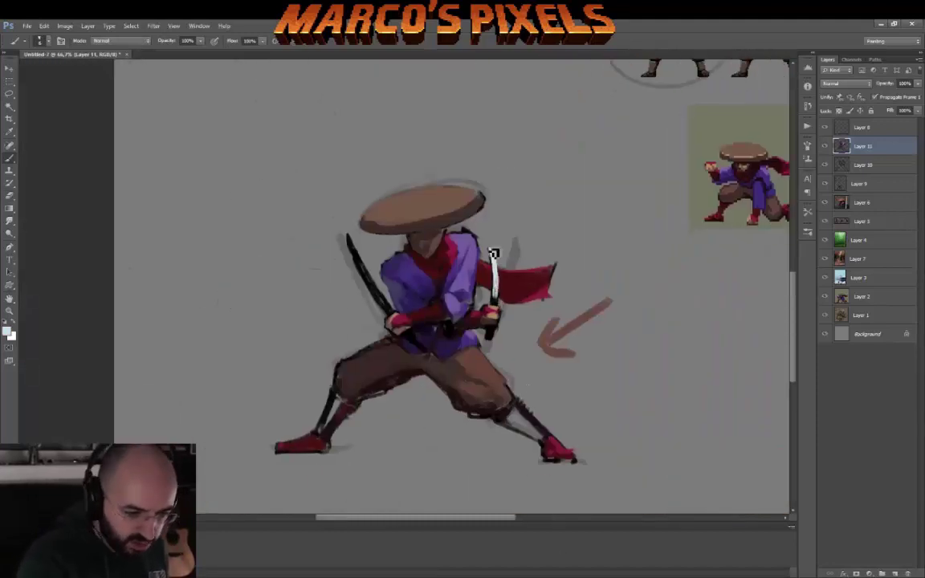
{"action": "left_click_drag", "start_coordinate": [404, 328], "coordinate": [354, 253]}
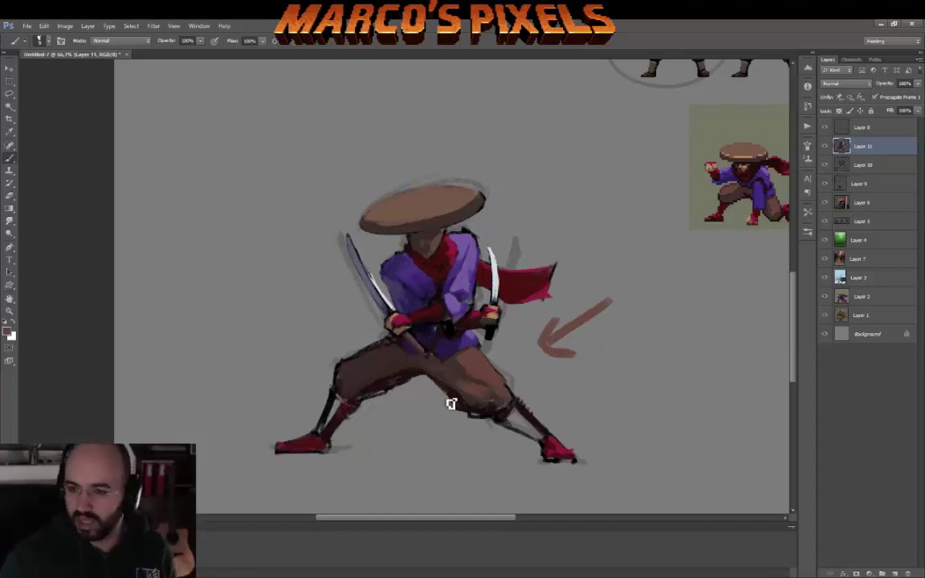
{"action": "left_click_drag", "start_coordinate": [451, 404], "coordinate": [353, 367]}
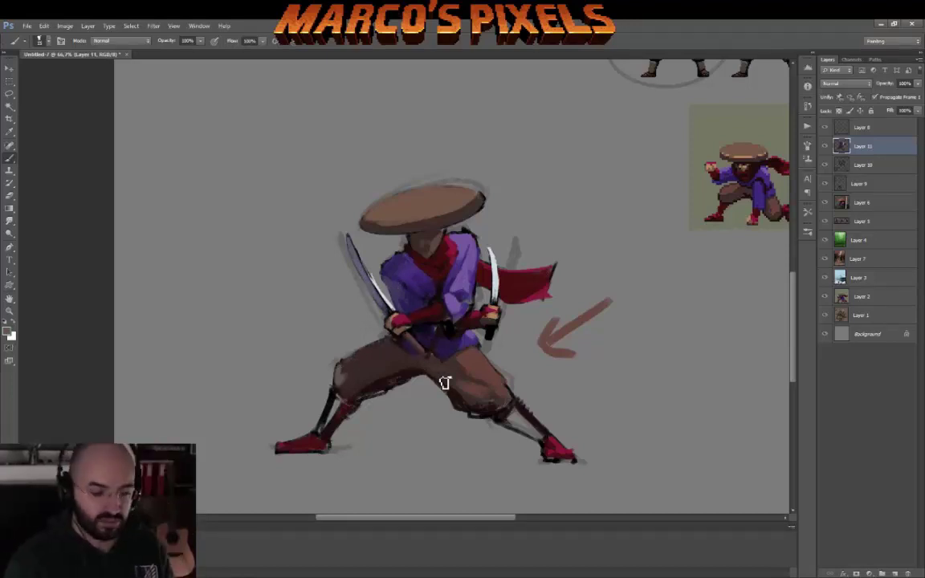
{"action": "left_click_drag", "start_coordinate": [445, 383], "coordinate": [346, 375]}
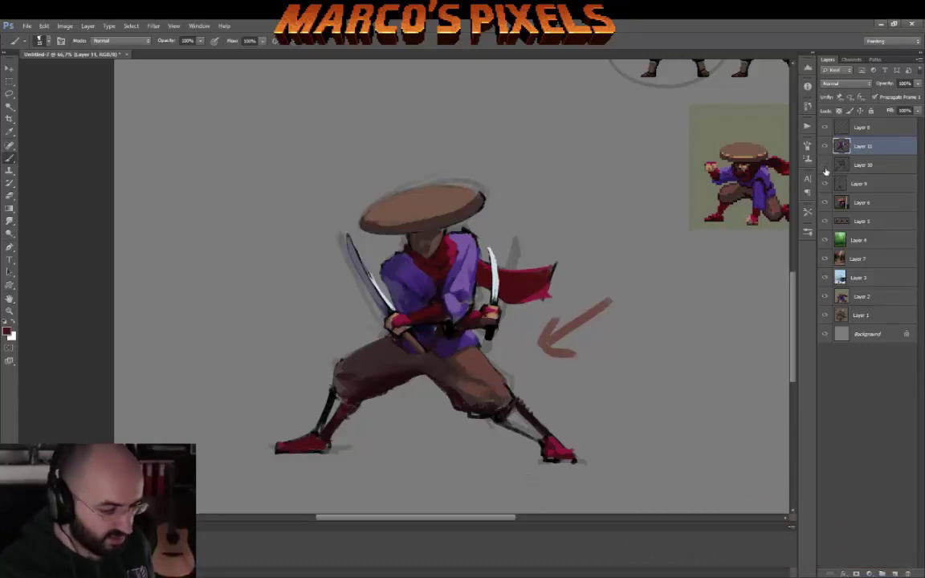
Erase the black outlines around the hat, blades, shoulders and scarf on the line-art layer.
{"action": "key", "text": "alt+bracketleft"}
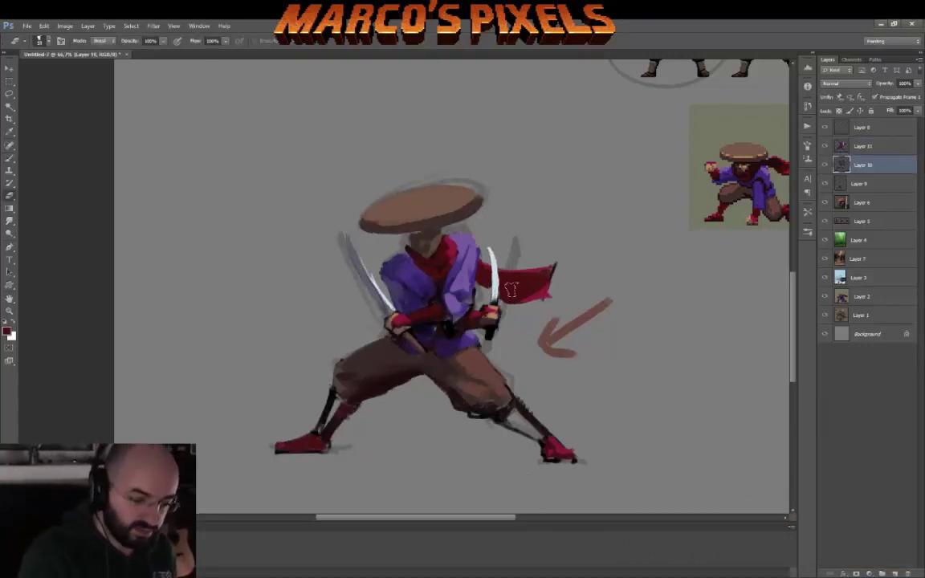
{"action": "key", "text": "b"}
{"action": "key", "text": "alt+bracketright"}
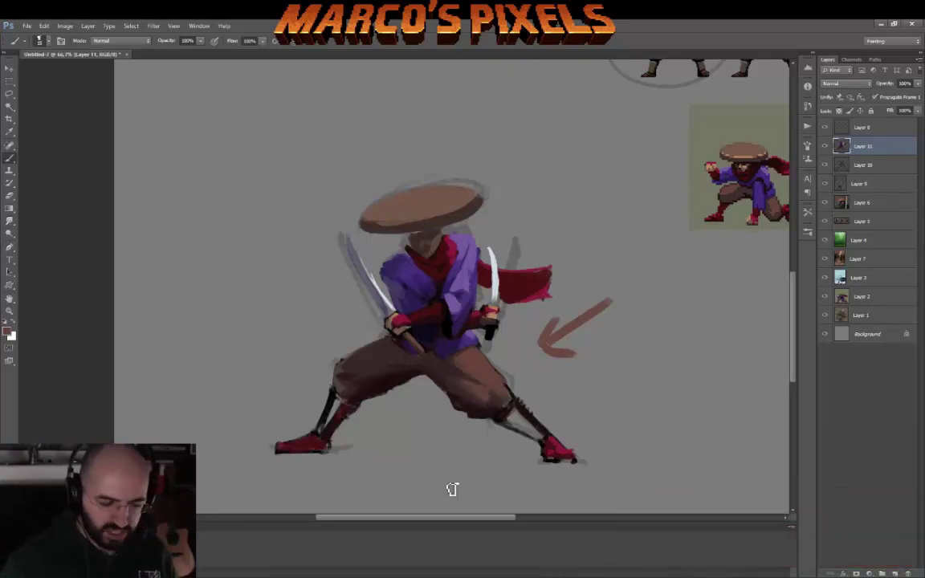
Paint the shins pale grey-violet on the color layer and hide the rough sketch layer.
{"action": "left_click_drag", "start_coordinate": [344, 386], "coordinate": [330, 424]}
{"action": "left_click_drag", "start_coordinate": [504, 405], "coordinate": [543, 440]}
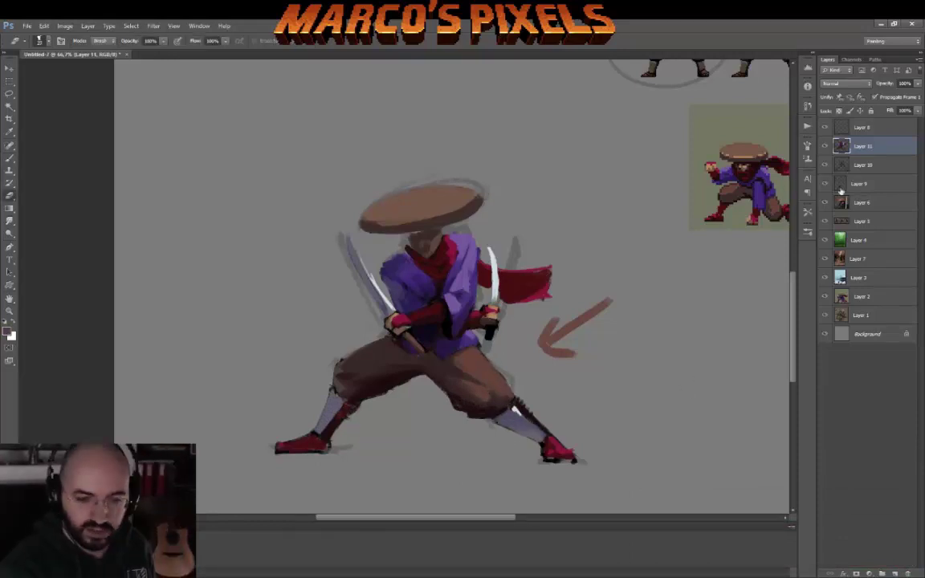
{"action": "key", "text": "ctrl+z"}
{"action": "left_click", "coordinate": [459, 269], "text": "alt"}
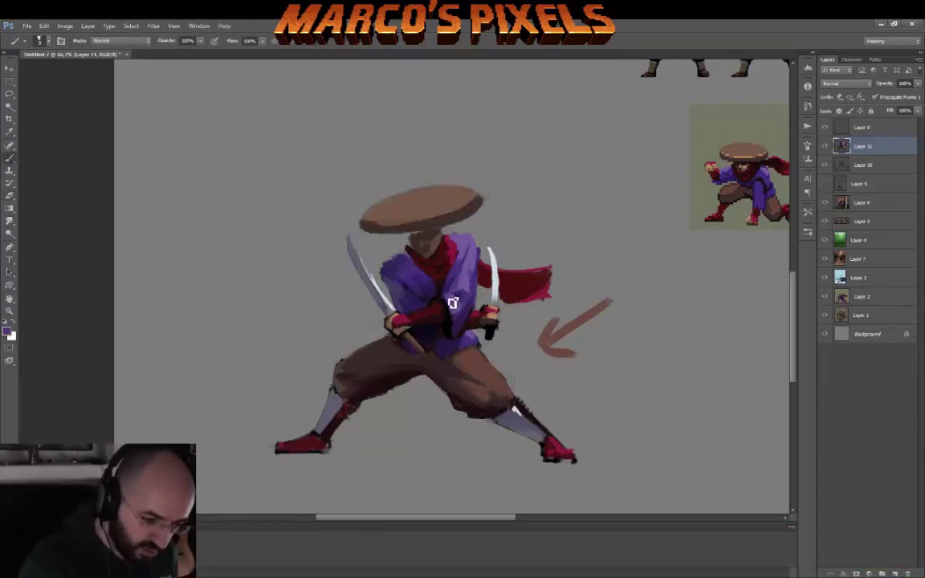
Erase leftover outlines around the legs and feet on the line-art layer, and sharpen the short sword's blade on the color layer.
{"action": "key", "text": "ctrl+plus"}
{"action": "key", "text": "alt+bracketleft"}
{"action": "key", "text": "e"}
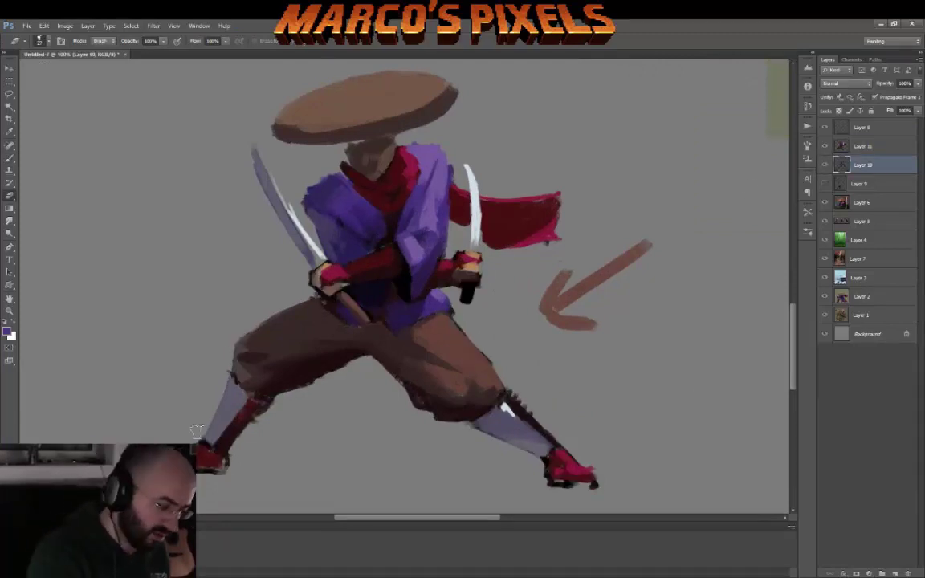
{"action": "key", "text": "b"}
{"action": "left_click_drag", "start_coordinate": [598, 480], "coordinate": [330, 481]}
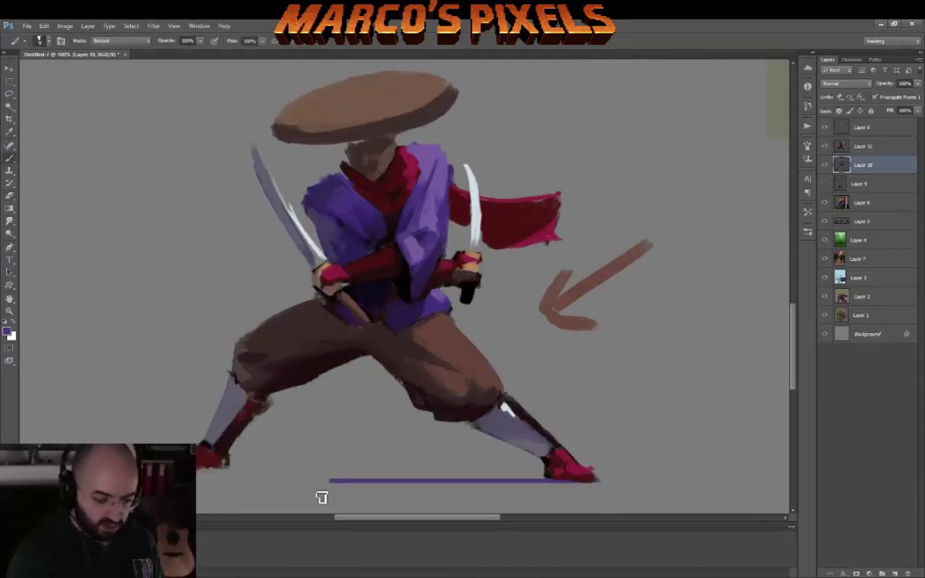
{"action": "key", "text": "ctrl+z"}
{"action": "key", "text": "alt+bracketright"}
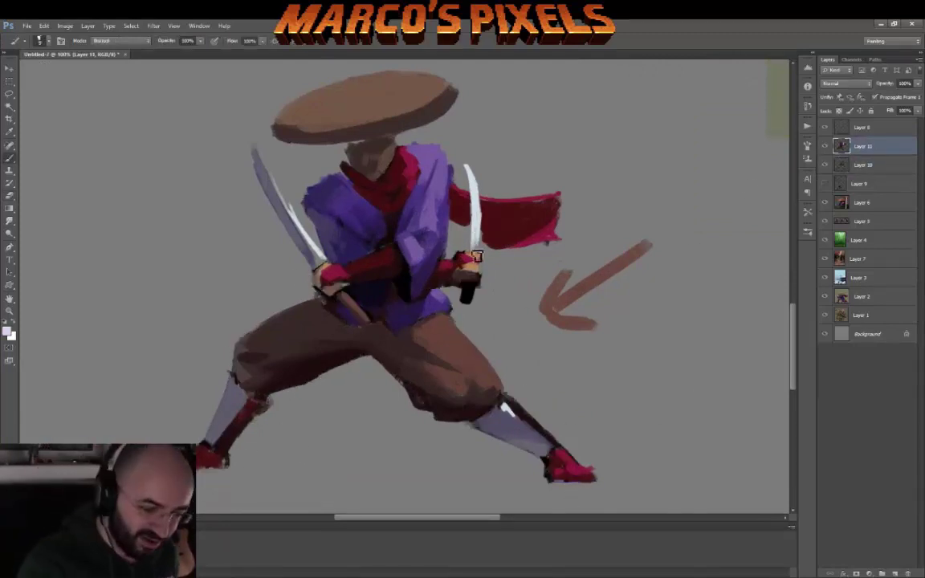
{"action": "key", "text": "e"}
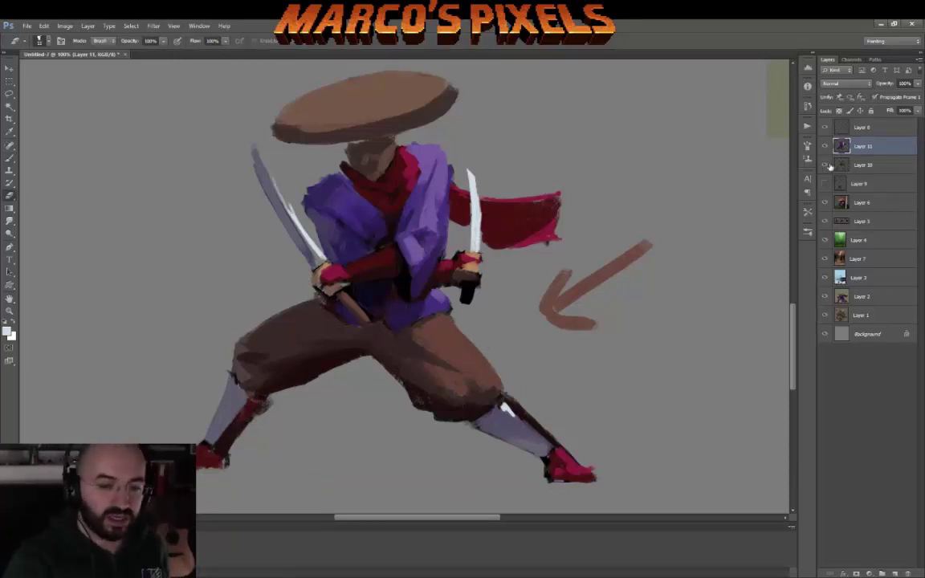
Merge the line art into the color layer and repaint the short sword's handle brown.
{"action": "key", "text": "ctrl+e"}
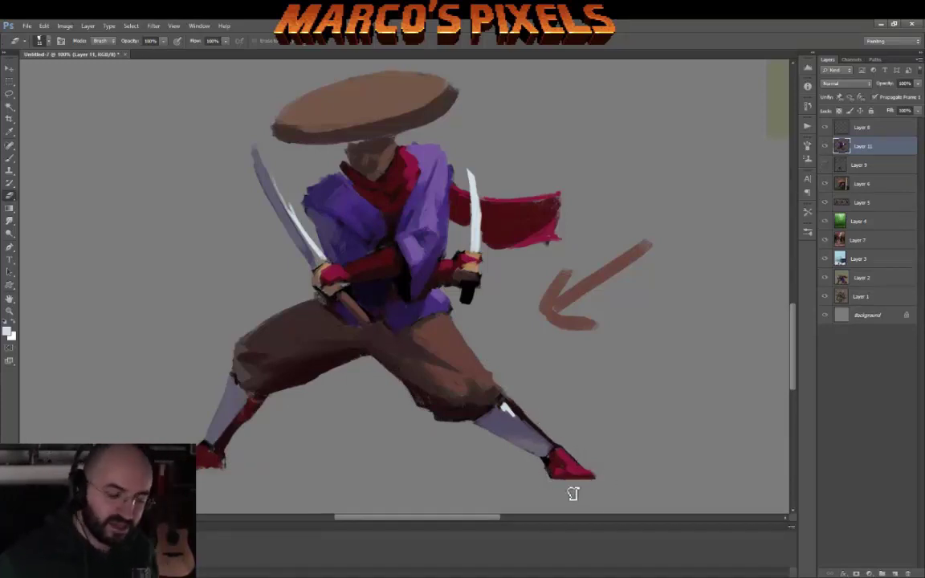
{"action": "key", "text": "b"}
{"action": "left_click", "coordinate": [483, 282], "text": "alt"}
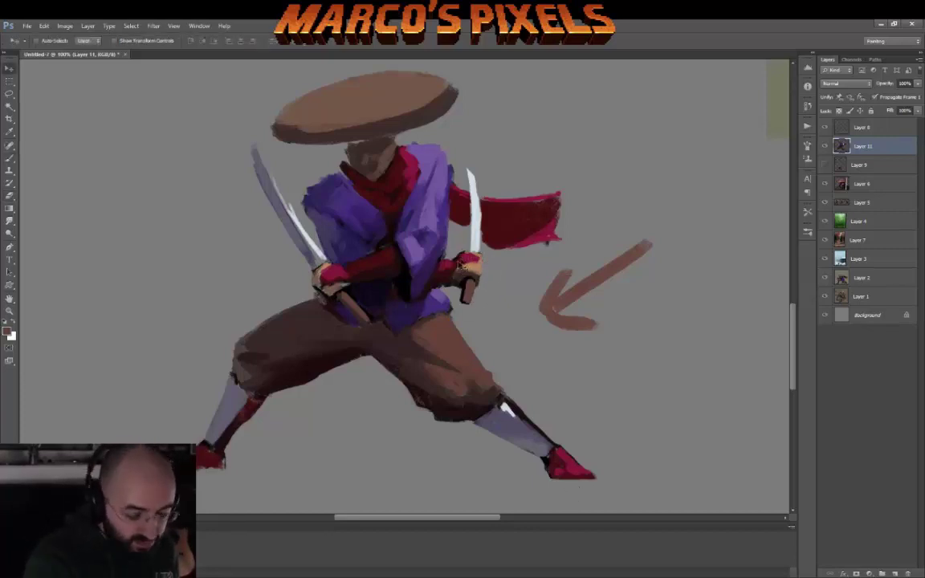
{"action": "key", "text": "e"}
{"action": "key", "text": "b"}
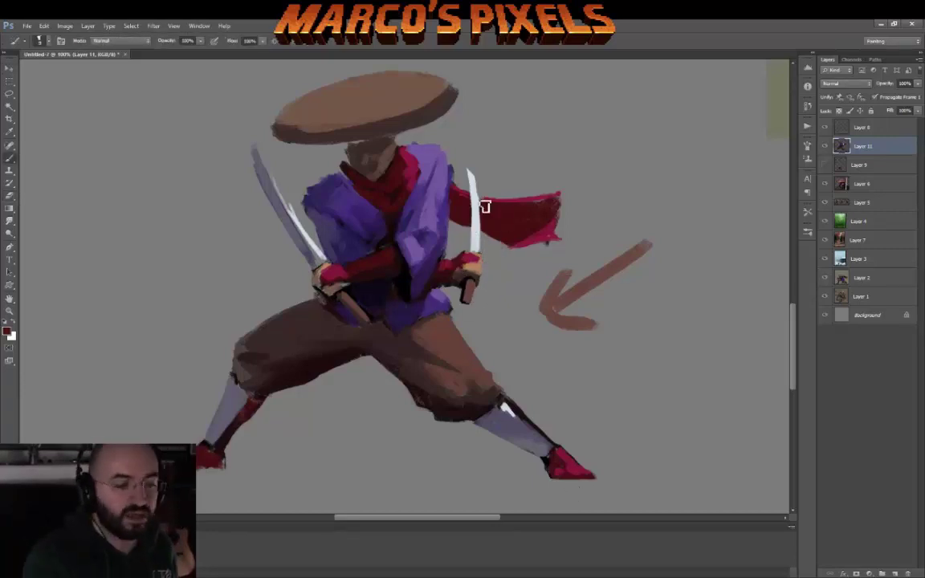
Shade the short sword's blade with grey and white, and sharpen the long blade's edge and tip.
{"action": "left_click", "coordinate": [480, 187], "text": "alt"}
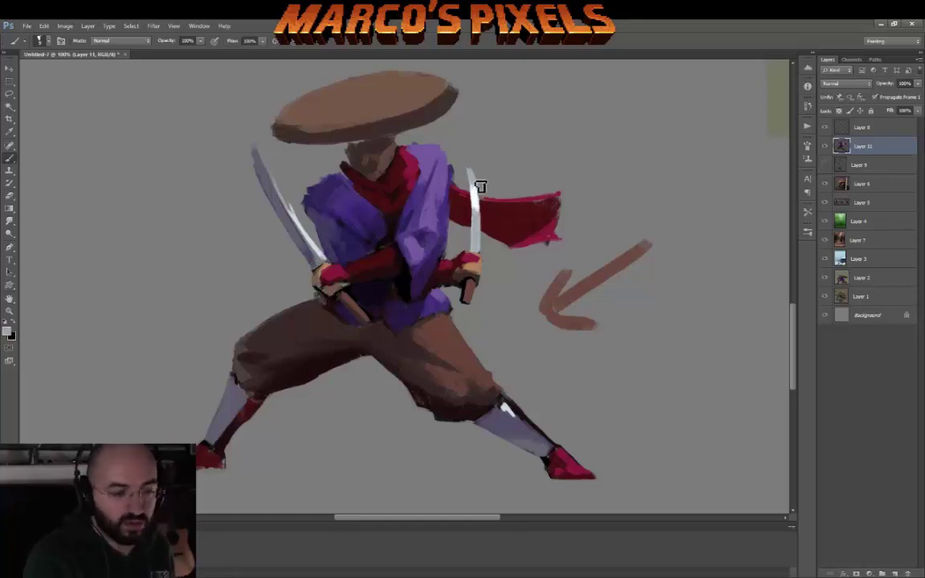
{"action": "key", "text": "ctrl+minus"}
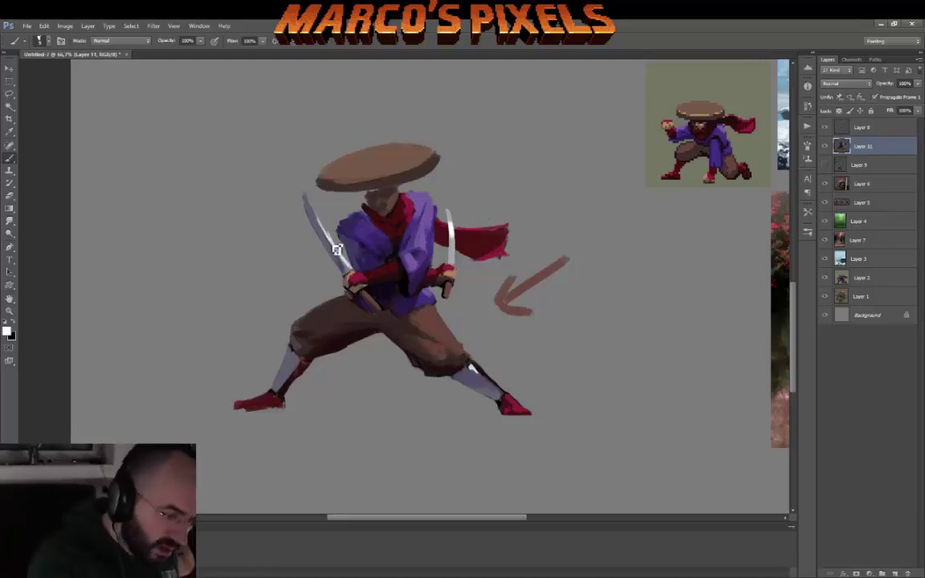
{"action": "key", "text": "e"}
{"action": "left_click_drag", "start_coordinate": [335, 244], "coordinate": [306, 207]}
{"action": "key", "text": "ctrl+plus"}
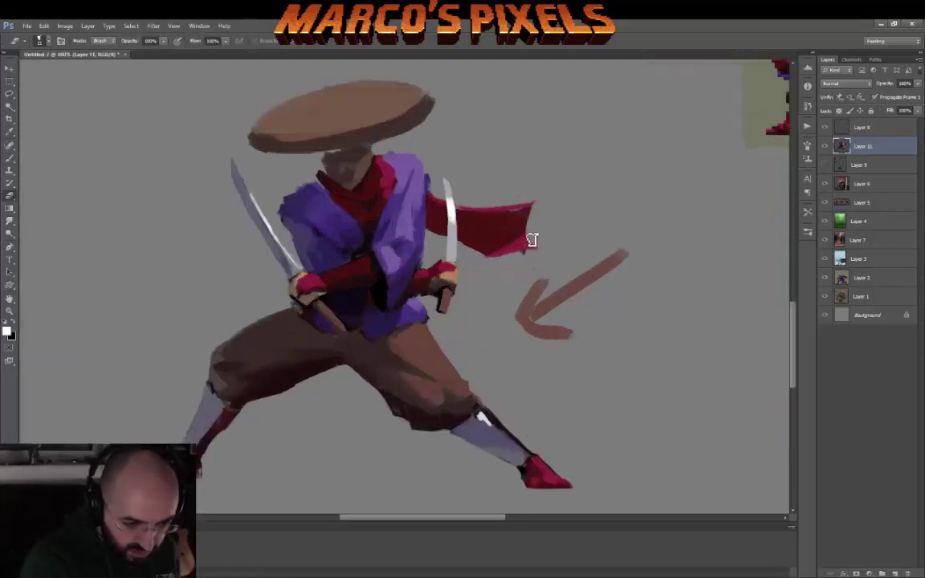
Reshape the scarf tail's end in red, and blend the purple robe folds and the dark red behind the short sword.
{"action": "key", "text": "b"}
{"action": "left_click", "coordinate": [438, 233], "text": "alt"}
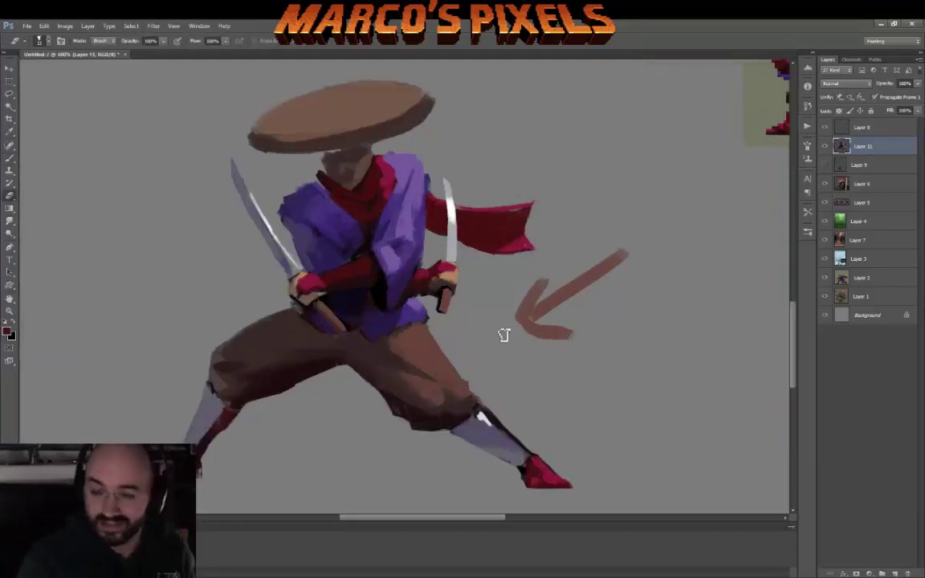
{"action": "left_click", "coordinate": [323, 186], "text": "alt"}
{"action": "mouse_move", "coordinate": [318, 213]}
{"action": "left_mouse_down"}
{"action": "mouse_move", "coordinate": [336, 210]}
{"action": "mouse_move", "coordinate": [322, 201]}
{"action": "mouse_move", "coordinate": [368, 232]}
{"action": "left_mouse_up"}
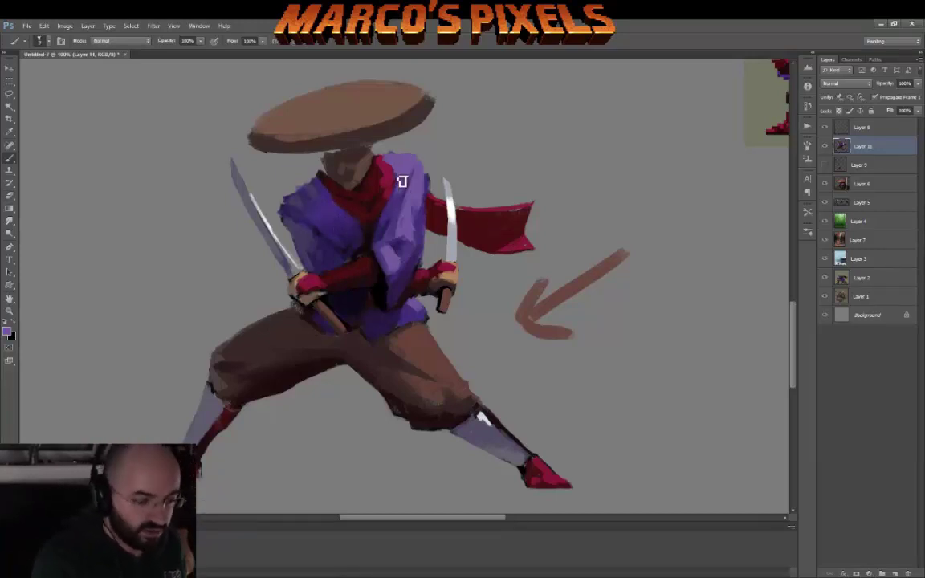
{"action": "left_click", "coordinate": [432, 213], "text": "alt"}
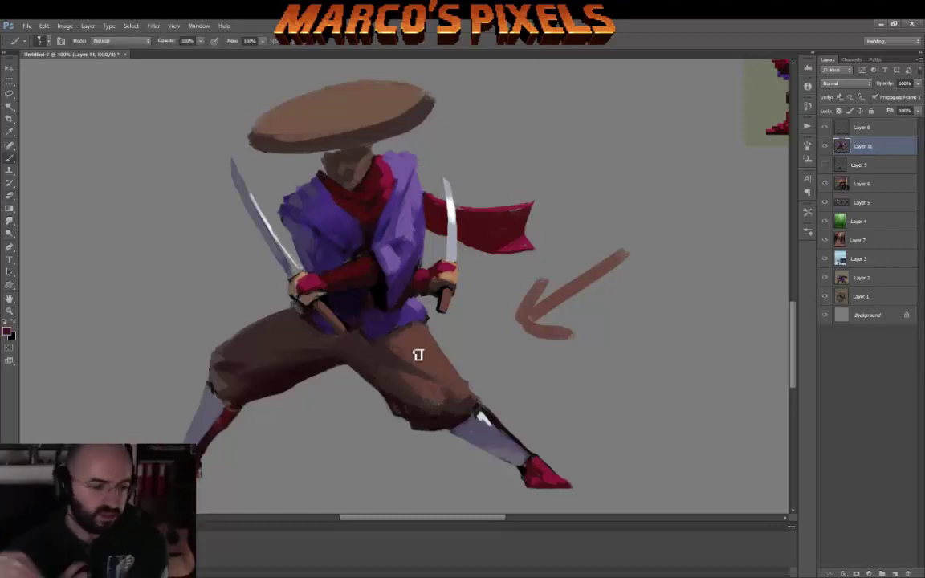
{"action": "left_click", "coordinate": [436, 226], "text": "alt"}
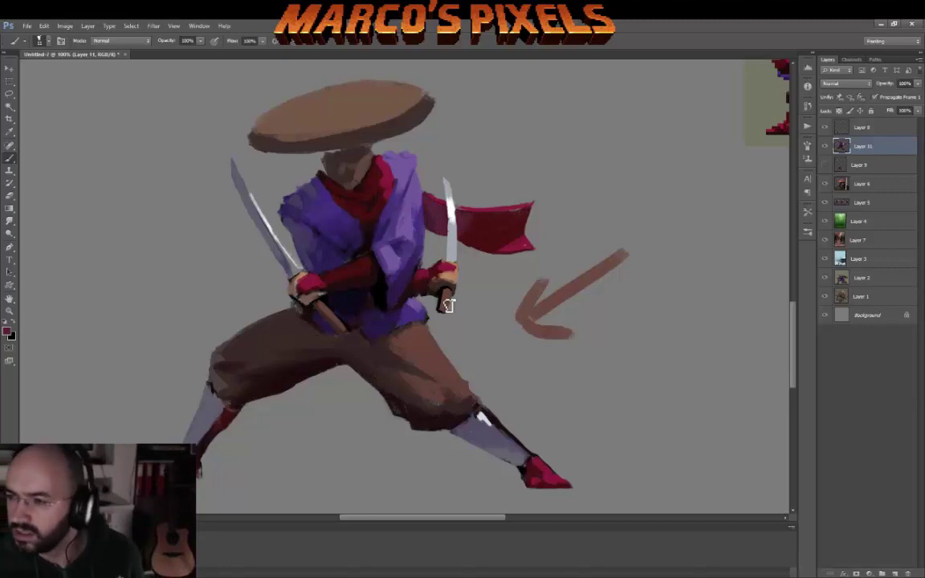
Darken the face under the hat's brim, add a pink accent to the cheek and undo the last strokes.
{"action": "key", "text": "ctrl+minus"}
{"action": "key", "text": "ctrl+minus"}
{"action": "left_click_drag", "start_coordinate": [264, 278], "coordinate": [308, 190]}
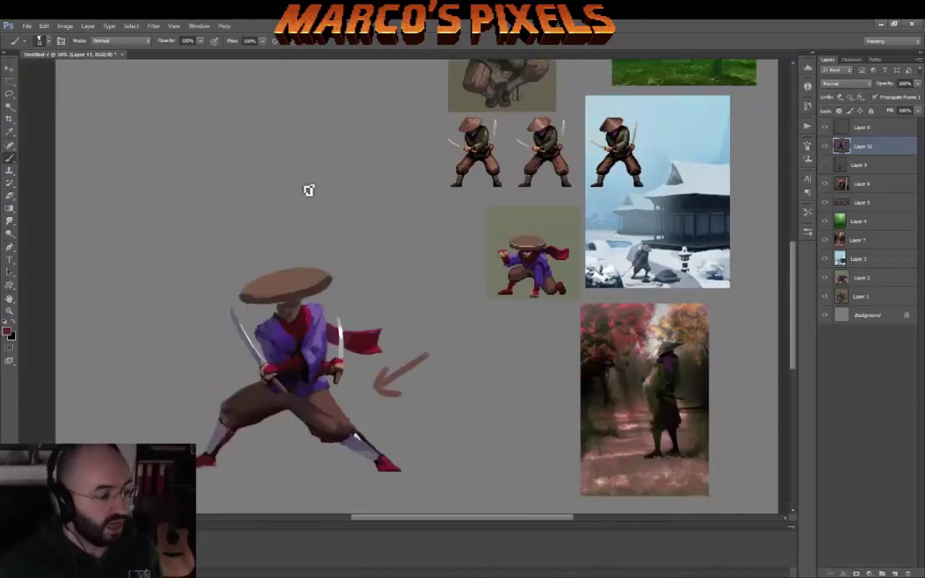
{"action": "key", "text": "f"}
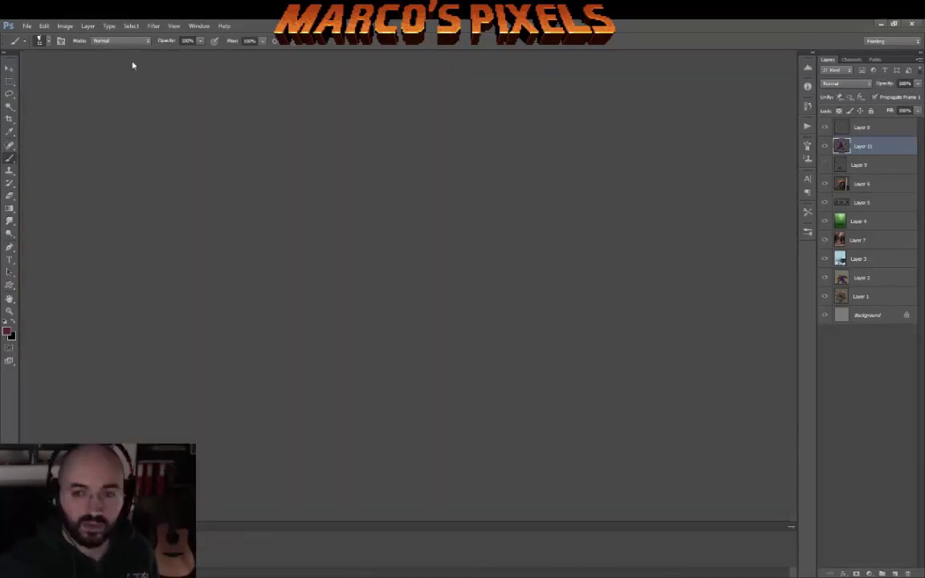
{"action": "key", "text": "ctrl+plus"}
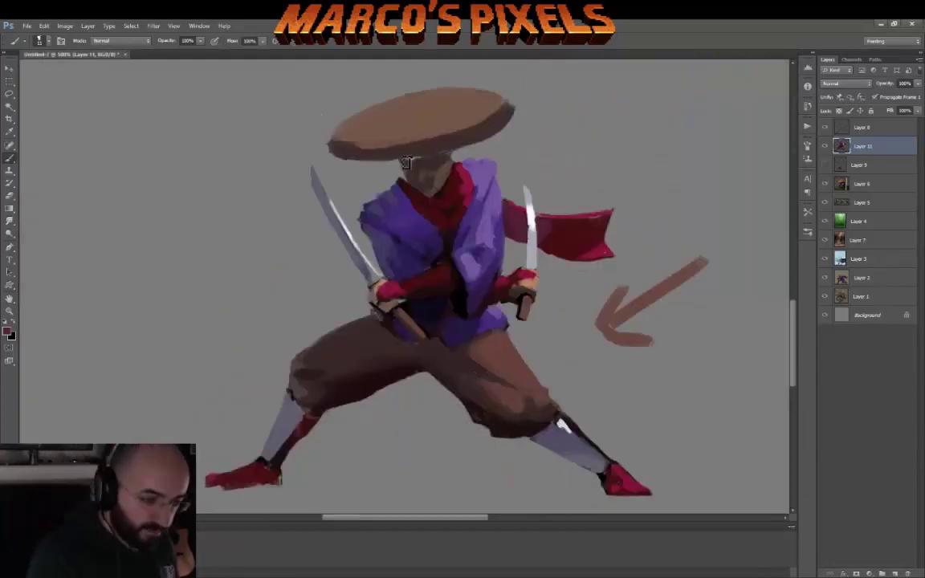
{"action": "key", "text": "ctrl+plus"}
{"action": "left_click_drag", "start_coordinate": [454, 327], "coordinate": [476, 283]}
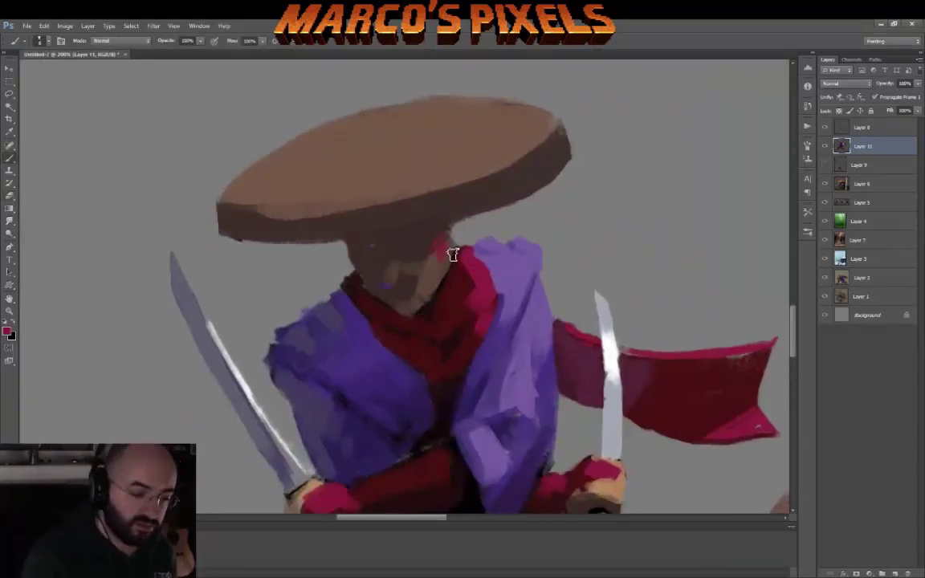
{"action": "left_click_drag", "start_coordinate": [435, 229], "coordinate": [421, 259]}
{"action": "left_click", "coordinate": [372, 338], "text": "alt"}
{"action": "key", "text": "ctrl+alt+z"}
{"action": "key", "text": "ctrl+alt+z"}
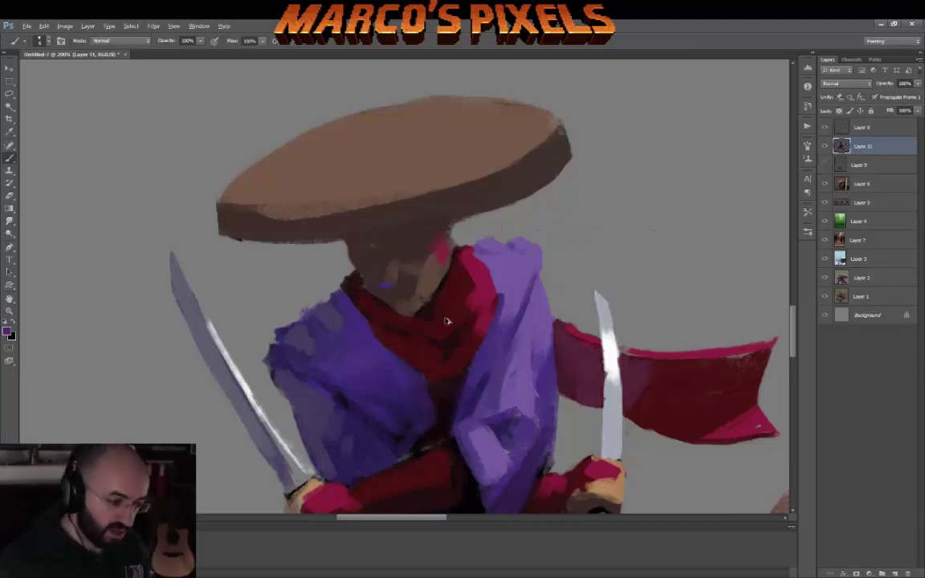
Sketch the head's construction lines and facial features in black on a new layer.
{"action": "key", "text": "d"}
{"action": "key", "text": "ctrl+shift+alt+n"}
{"action": "mouse_move", "coordinate": [376, 147]}
{"action": "left_mouse_down"}
{"action": "mouse_move", "coordinate": [343, 212]}
{"action": "mouse_move", "coordinate": [435, 174]}
{"action": "mouse_move", "coordinate": [345, 210]}
{"action": "left_mouse_up"}
{"action": "mouse_move", "coordinate": [362, 267]}
{"action": "left_mouse_down"}
{"action": "mouse_move", "coordinate": [398, 266]}
{"action": "mouse_move", "coordinate": [396, 310]}
{"action": "mouse_move", "coordinate": [434, 323]}
{"action": "mouse_move", "coordinate": [369, 270]}
{"action": "mouse_move", "coordinate": [428, 249]}
{"action": "mouse_move", "coordinate": [359, 266]}
{"action": "left_mouse_up"}
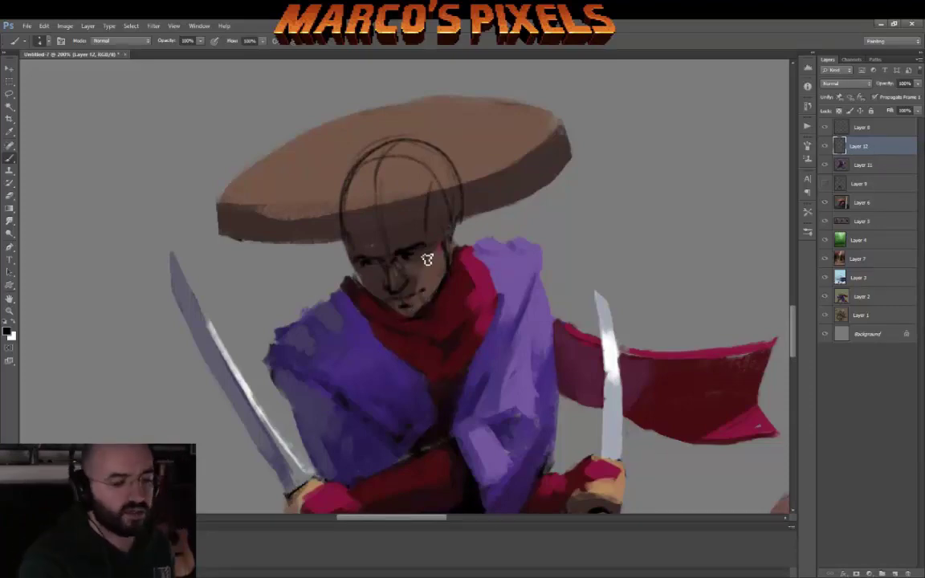
Block in the face's shadows and skin tones on the color layer following the head sketch, and hide the sketch layer.
{"action": "key", "text": "ctrl+0"}
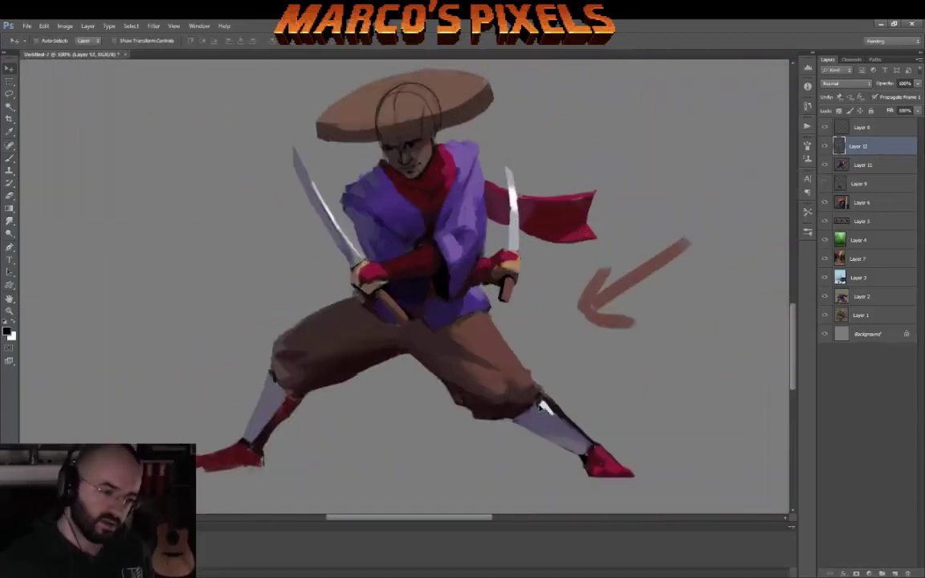
{"action": "scroll", "coordinate": [406, 121], "scroll_direction": "up", "scroll_amount": 3}
{"action": "key", "text": "b"}
{"action": "key", "text": "alt+bracketleft"}
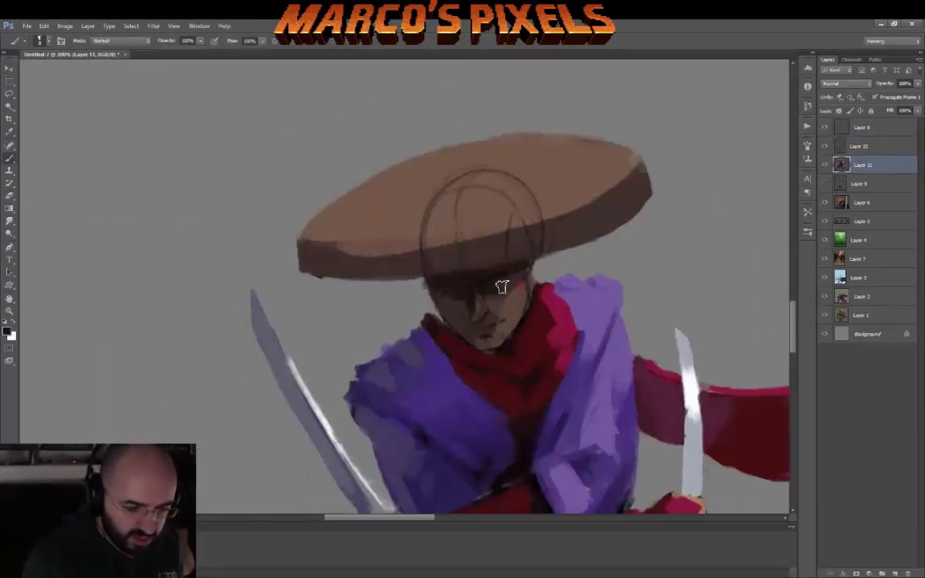
{"action": "left_click", "coordinate": [824, 146]}
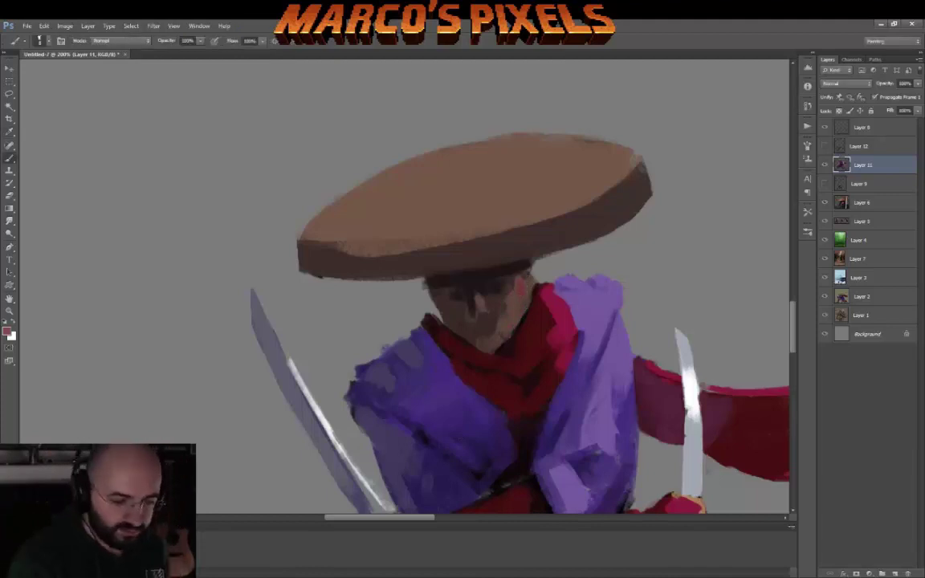
{"action": "left_click", "coordinate": [825, 146]}
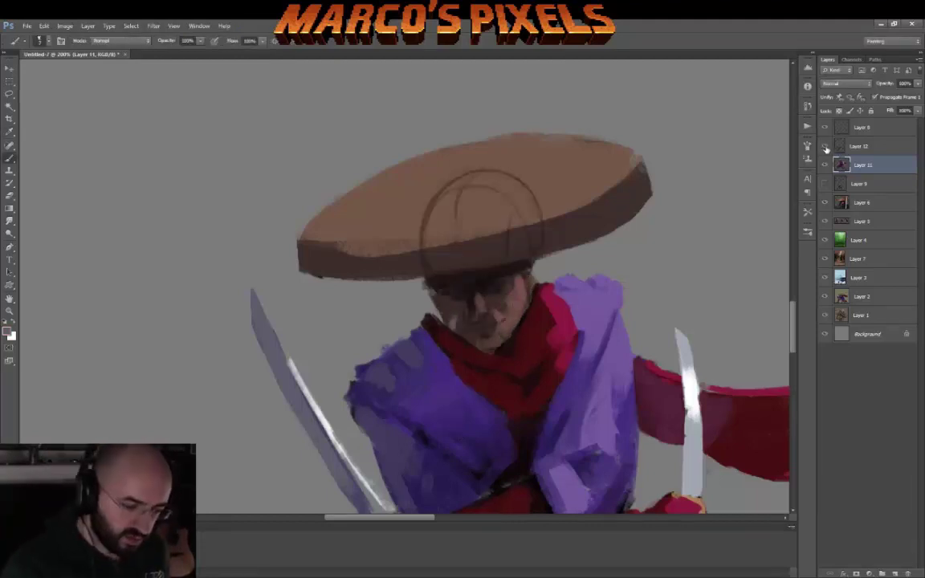
{"action": "key", "text": "ctrl+z"}
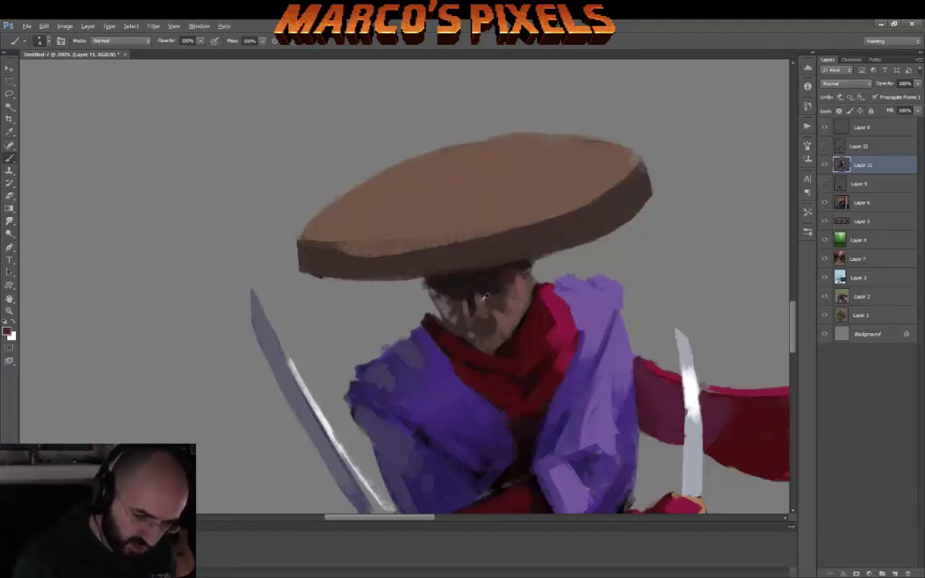
Paint the moustache, mouth, eyes and chin shading on the face.
{"action": "scroll", "coordinate": [484, 297], "scroll_direction": "up", "scroll_amount": 3}
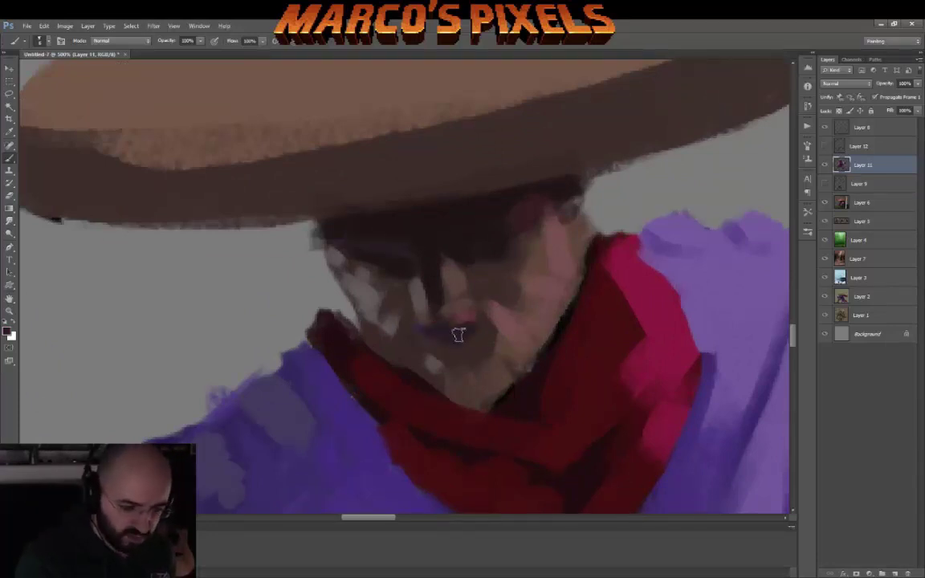
{"action": "left_click_drag", "start_coordinate": [458, 330], "coordinate": [514, 343]}
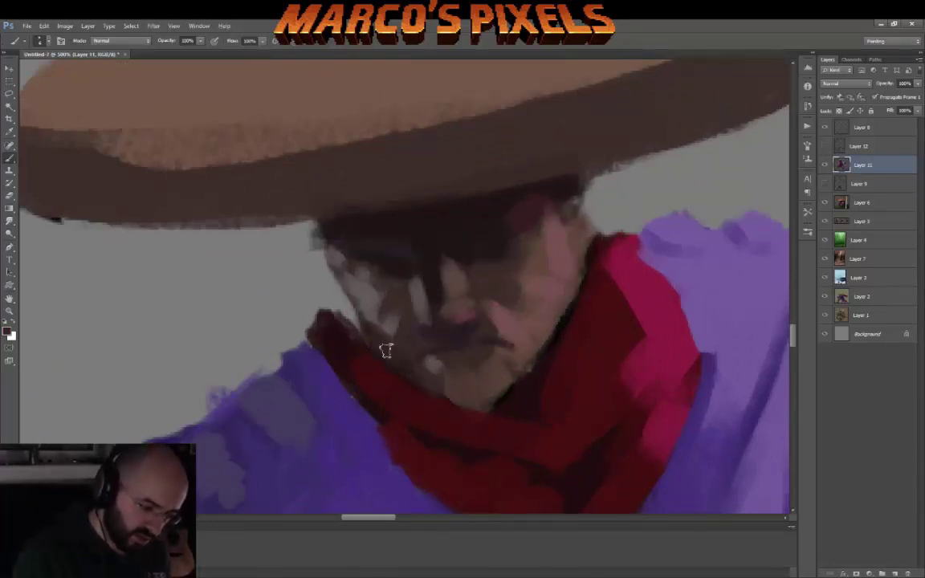
{"action": "mouse_move", "coordinate": [450, 318]}
{"action": "left_mouse_down"}
{"action": "mouse_move", "coordinate": [512, 341]}
{"action": "mouse_move", "coordinate": [466, 329]}
{"action": "left_mouse_up"}
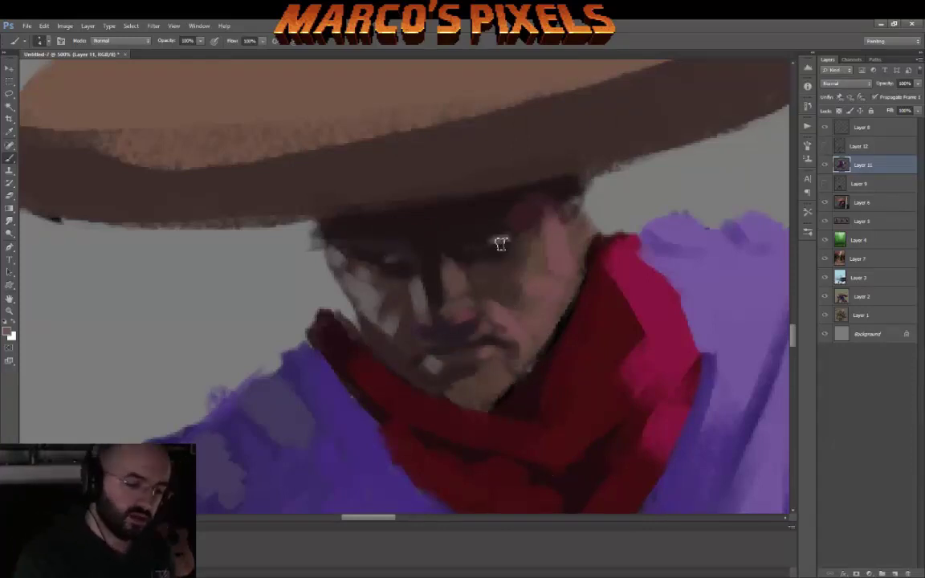
{"action": "scroll", "coordinate": [544, 339], "scroll_direction": "down", "scroll_amount": 3}
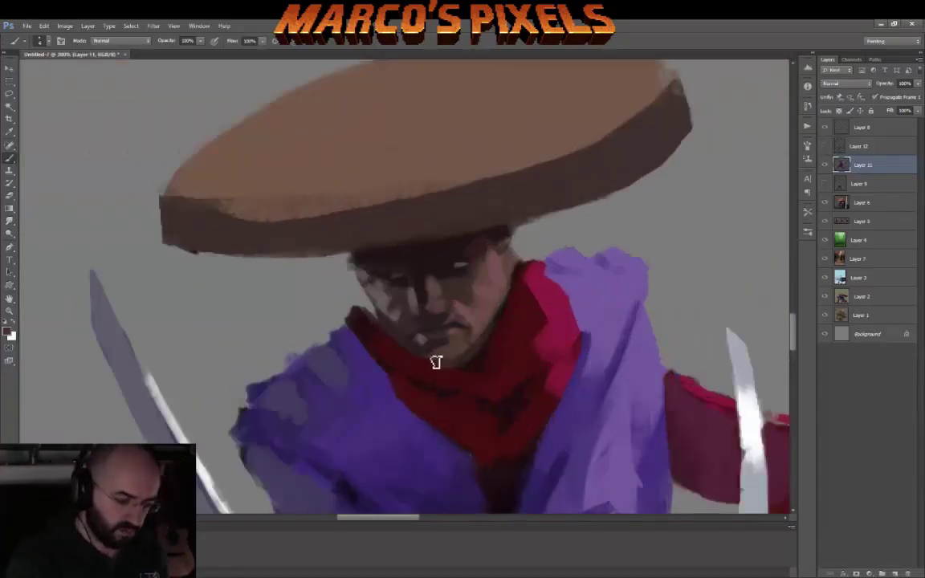
{"action": "left_click_drag", "start_coordinate": [477, 348], "coordinate": [461, 363]}
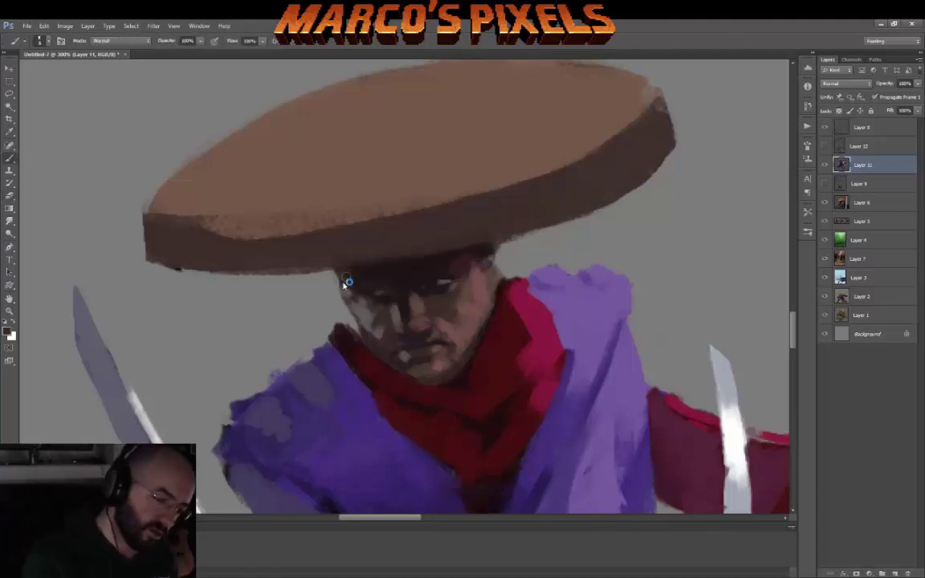
Trim the hat's upper edge into a flatter curve on the color layer.
{"action": "scroll", "coordinate": [347, 283], "scroll_direction": "down", "scroll_amount": 5}
{"action": "left_click_drag", "start_coordinate": [575, 404], "coordinate": [579, 354]}
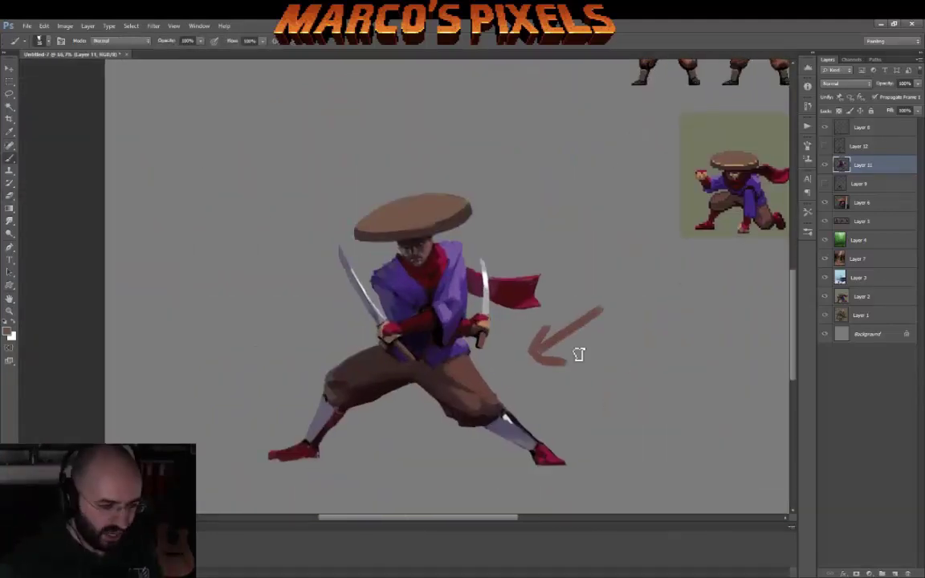
{"action": "left_click_drag", "start_coordinate": [362, 198], "coordinate": [426, 201]}
{"action": "left_click", "coordinate": [418, 289], "text": "alt"}
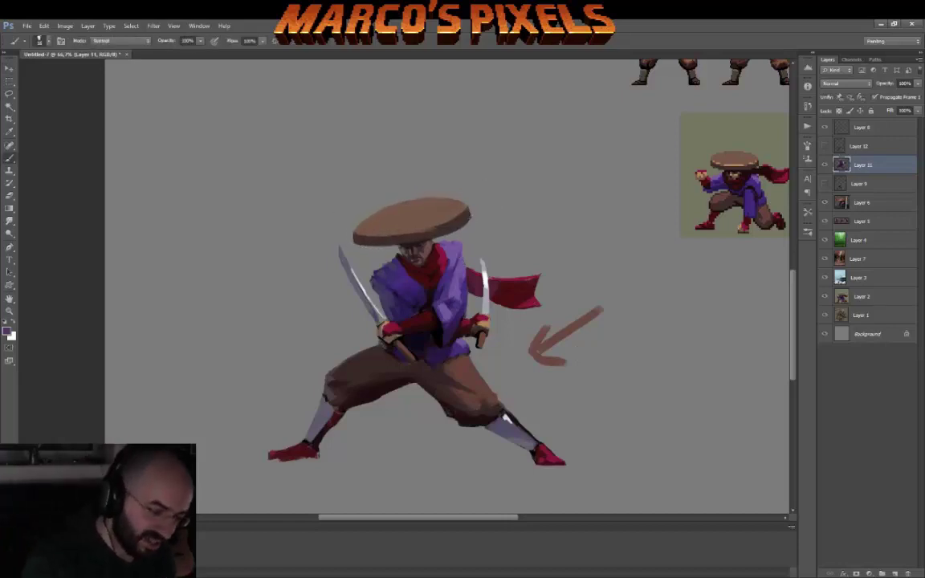
{"action": "key", "text": "m"}
{"action": "left_click_drag", "start_coordinate": [268, 196], "coordinate": [614, 464]}
{"action": "key", "text": "ctrl+plus"}
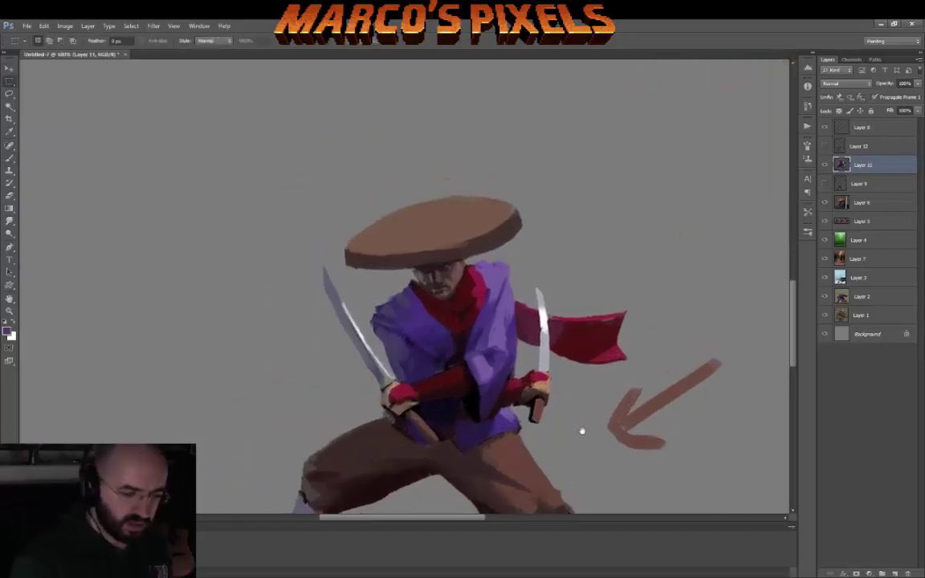
Add light and dark folds to the red neck scarf and clean up the hat's brim, comparing against the head sketch.
{"action": "key", "text": "b"}
{"action": "left_click", "coordinate": [486, 298], "text": "alt"}
{"action": "key", "text": "ctrl+plus"}
{"action": "key", "text": "ctrl+plus"}
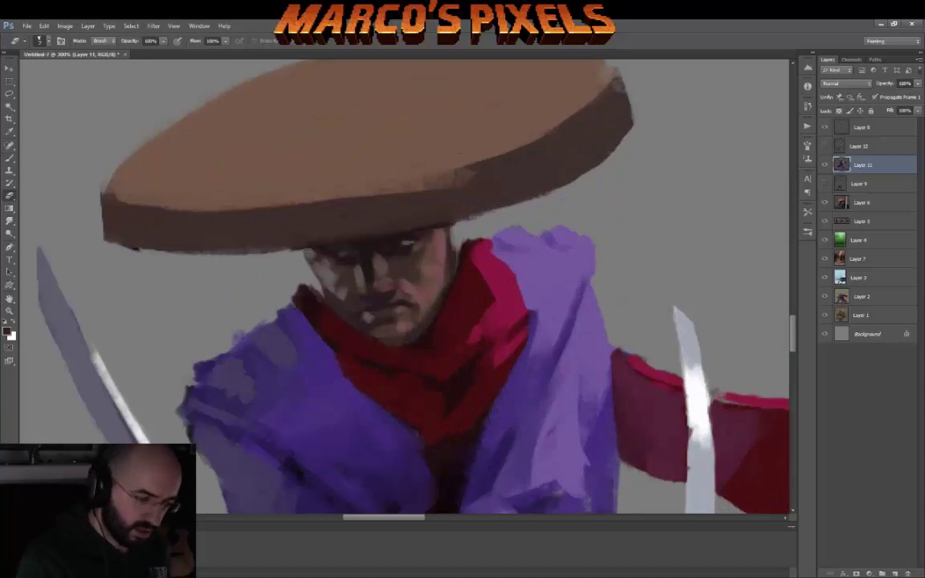
{"action": "left_click", "coordinate": [825, 146]}
{"action": "left_click", "coordinate": [825, 146]}
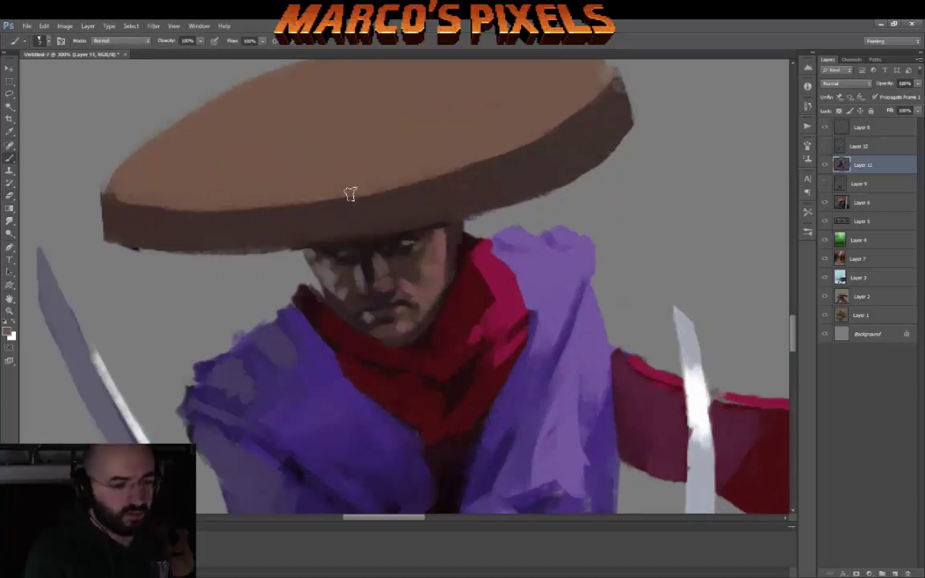
{"action": "left_click_drag", "start_coordinate": [351, 192], "coordinate": [353, 244]}
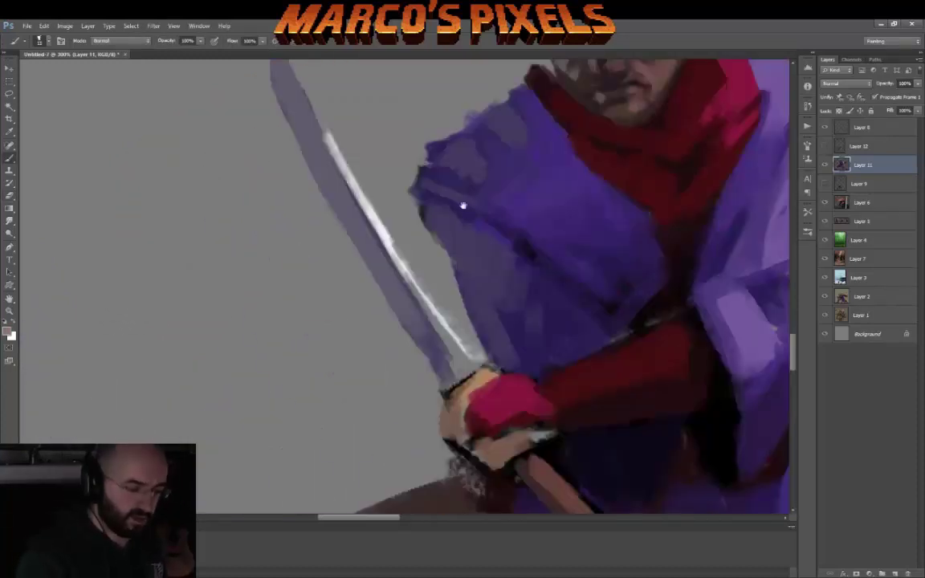
Paint a golden highlight near the hat's rim and soften the transition between its top and brim.
{"action": "key", "text": "ctrl+0"}
{"action": "key", "text": "ctrl+1"}
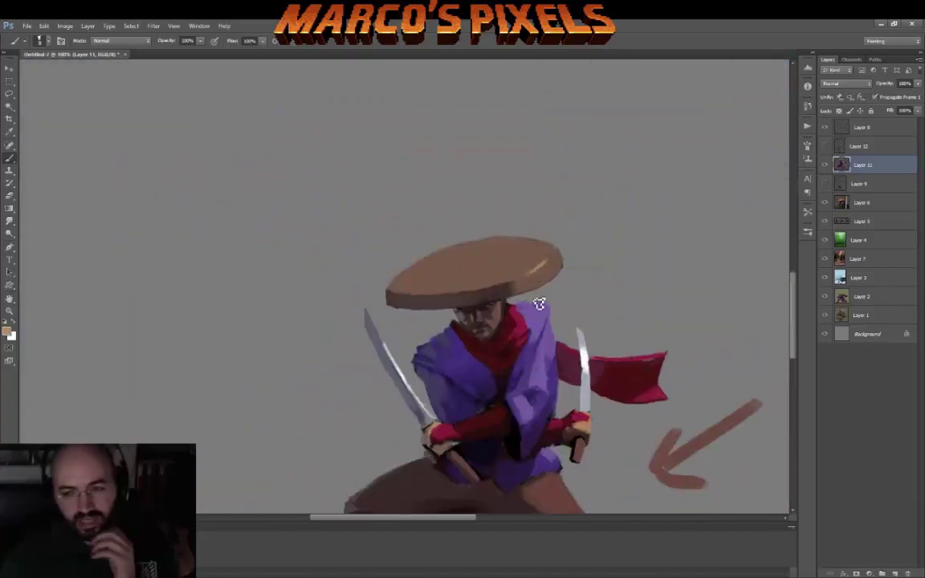
{"action": "key", "text": "r"}
{"action": "key", "text": "b"}
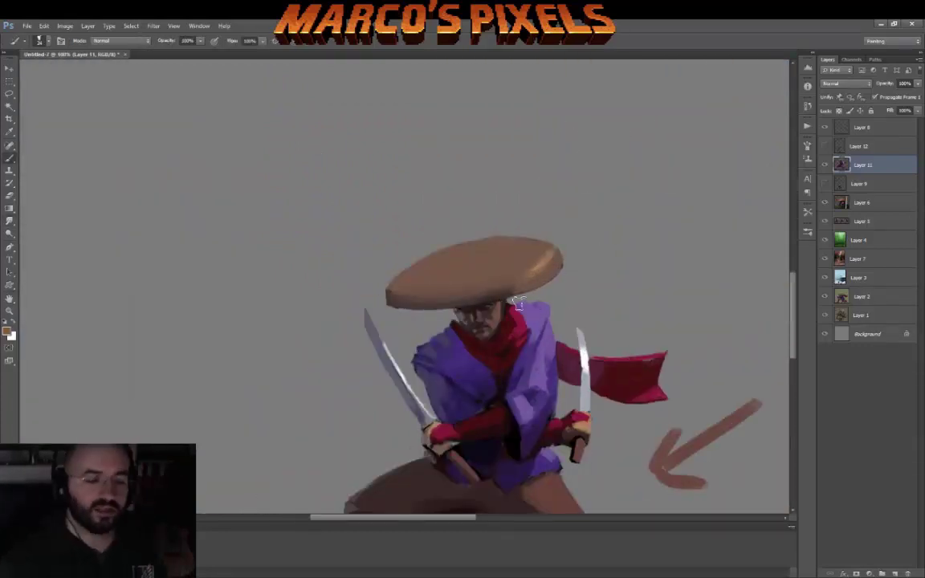
{"action": "left_click_drag", "start_coordinate": [490, 241], "coordinate": [463, 251]}
{"action": "left_click_drag", "start_coordinate": [652, 427], "coordinate": [575, 291]}
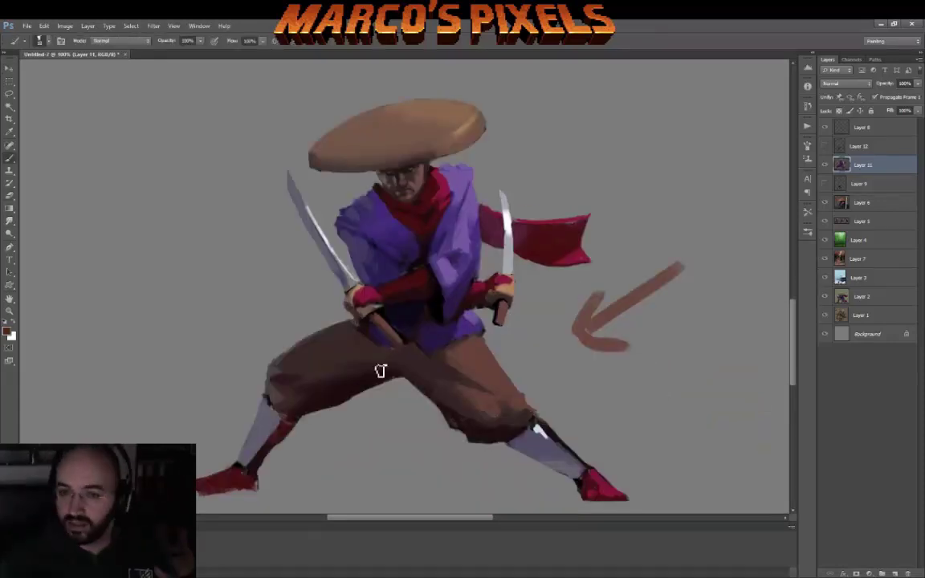
Lasso the face, copy it onto a new layer and apply a free transform to it.
{"action": "scroll", "coordinate": [440, 368], "scroll_direction": "up", "scroll_amount": 5}
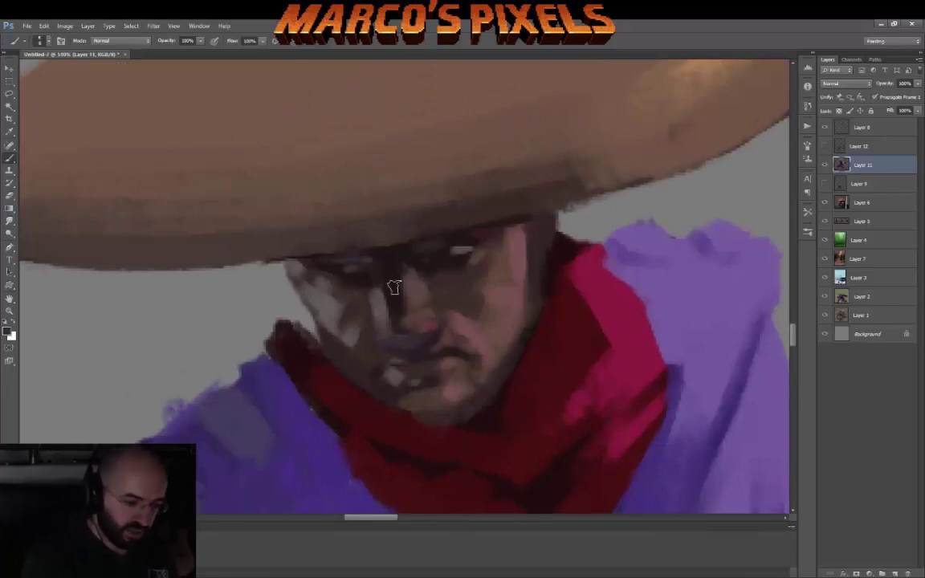
{"action": "scroll", "coordinate": [579, 362], "scroll_direction": "down", "scroll_amount": 5}
{"action": "key", "text": "l"}
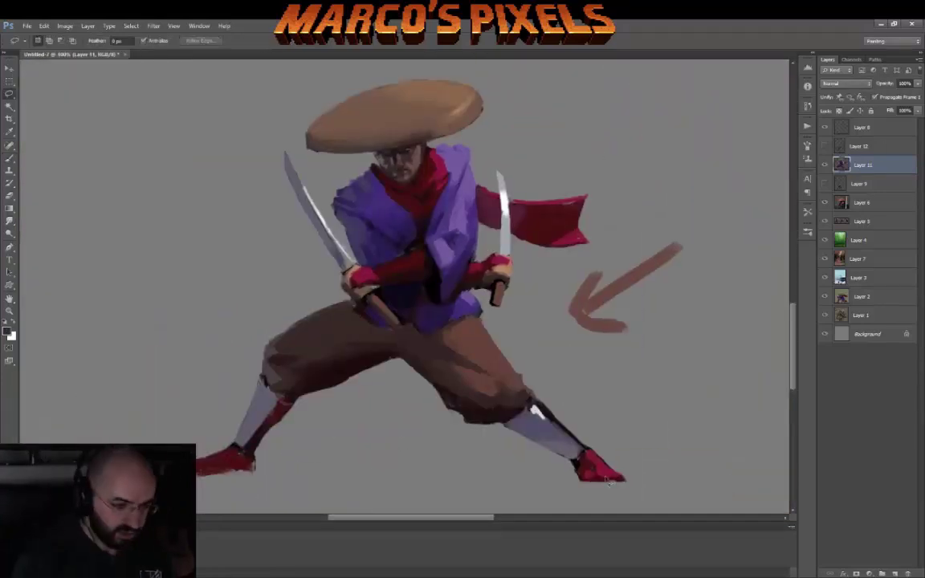
{"action": "mouse_move", "coordinate": [418, 157]}
{"action": "left_mouse_down"}
{"action": "mouse_move", "coordinate": [265, 201]}
{"action": "mouse_move", "coordinate": [401, 257]}
{"action": "mouse_move", "coordinate": [422, 156]}
{"action": "left_mouse_up"}
{"action": "key", "text": "v"}
{"action": "key", "text": "ctrl+j"}
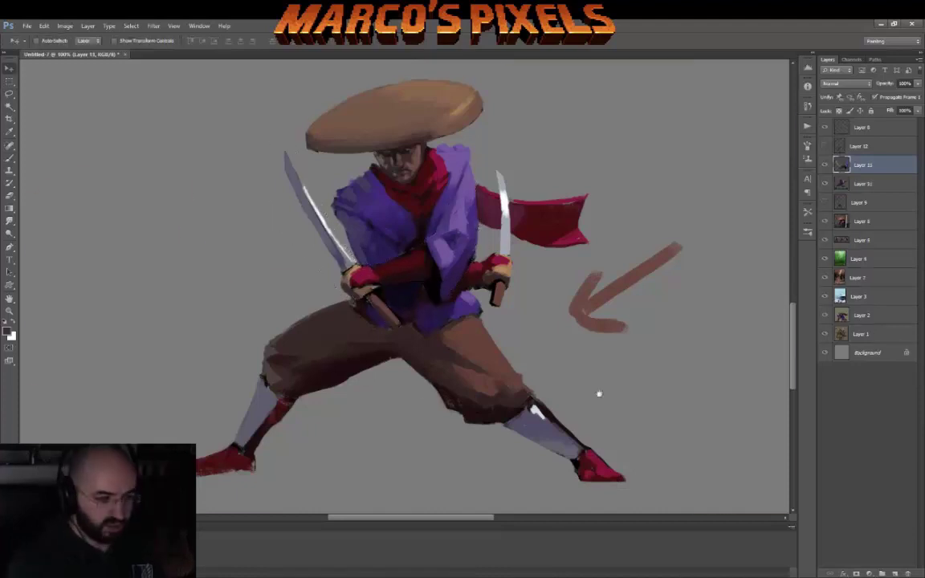
{"action": "mouse_move", "coordinate": [599, 393]}
{"action": "left_mouse_down"}
{"action": "mouse_move", "coordinate": [520, 480]}
{"action": "mouse_move", "coordinate": [626, 376]}
{"action": "left_mouse_up"}
{"action": "key", "text": "ctrl+t"}
{"action": "key", "text": "Return"}
{"action": "key", "text": "ctrl+minus"}
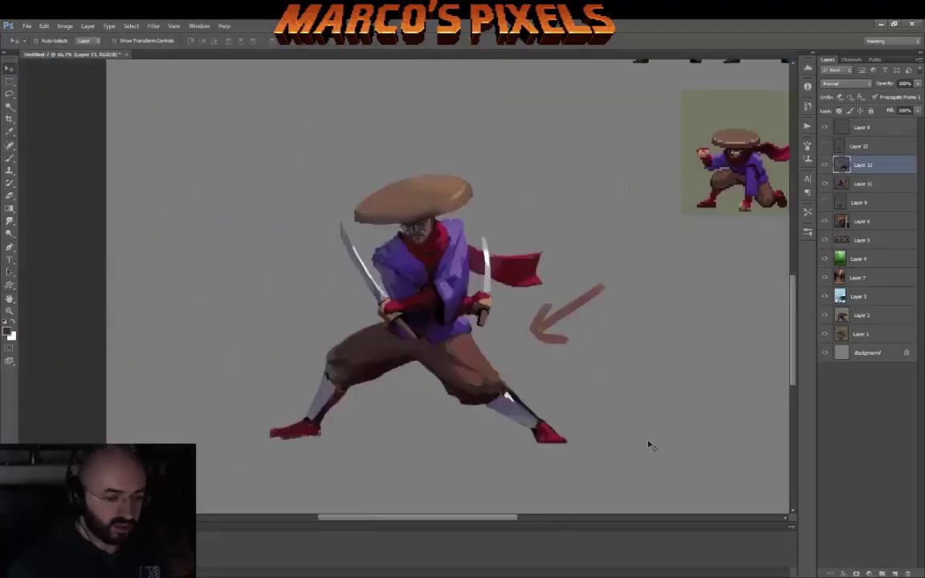